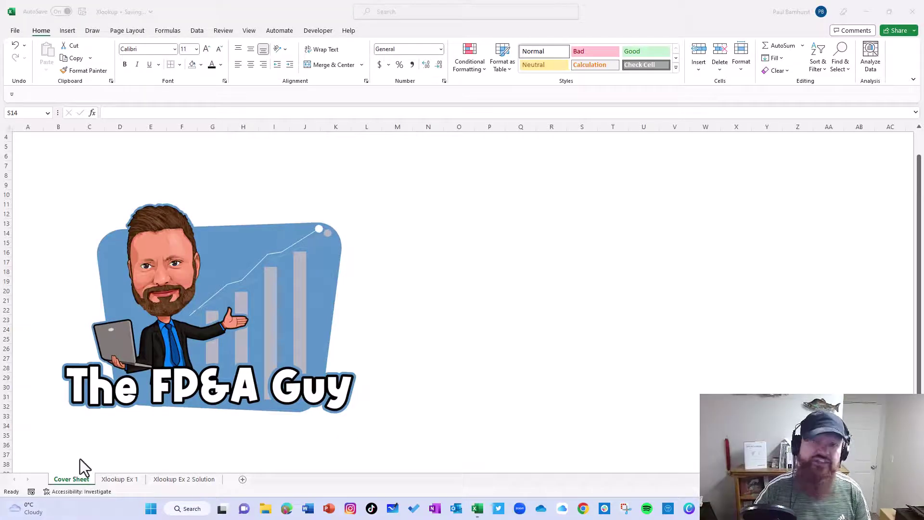
- Open the Xlookup Ex 1 sheet and review the Bonus Rating values and the Description and Employee Code columns
{"action": "left_click", "coordinate": [116, 479]}
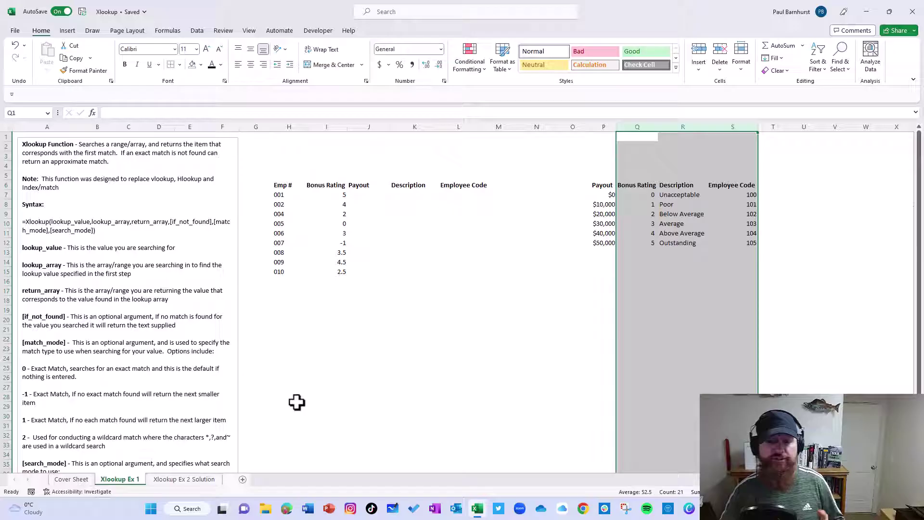
{"action": "left_click", "coordinate": [410, 233]}
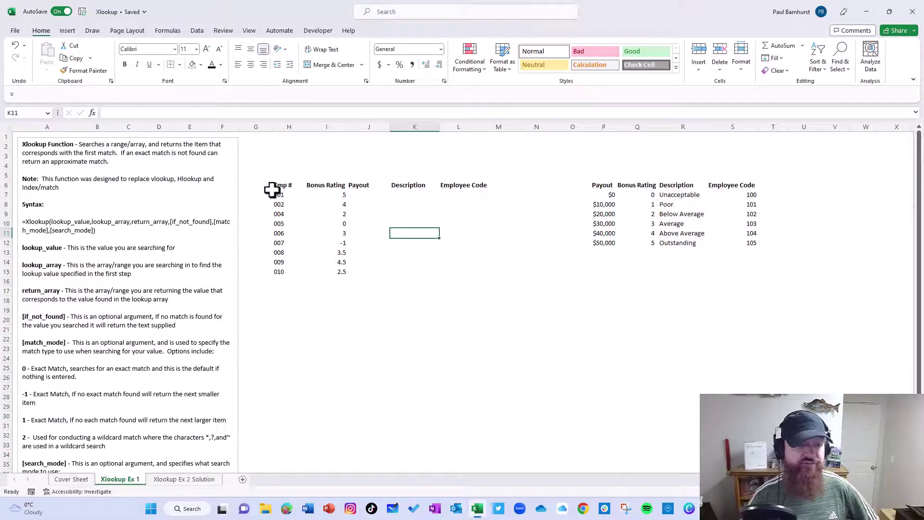
{"action": "left_click_drag", "start_coordinate": [331, 195], "coordinate": [341, 269]}
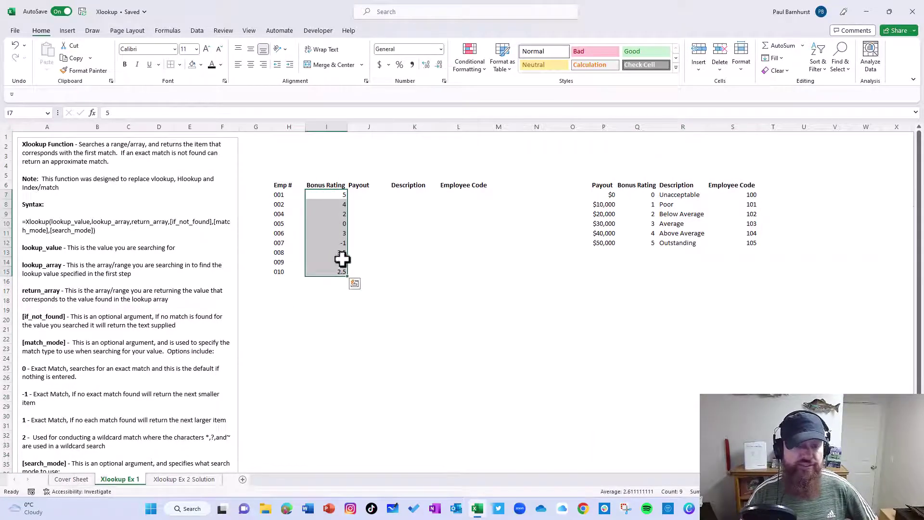
{"action": "left_click", "coordinate": [418, 195]}
{"action": "left_click", "coordinate": [461, 194]}
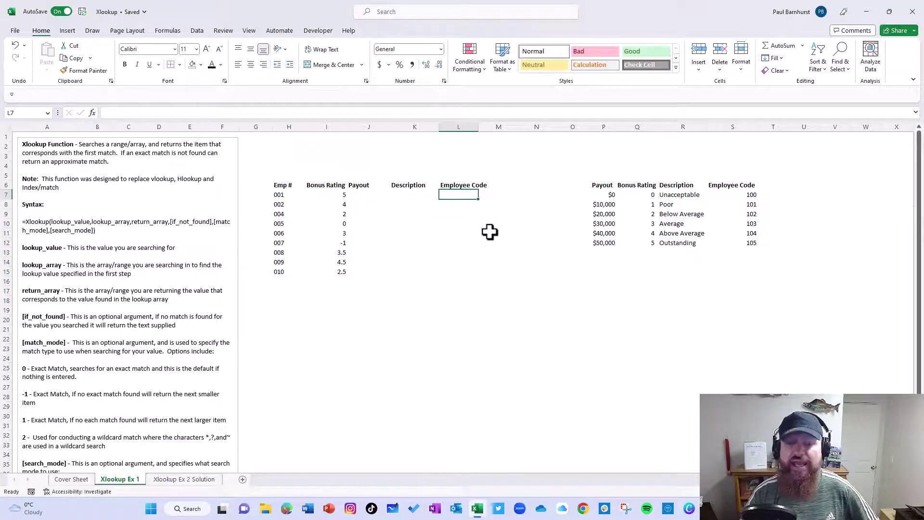
- Start an XLOOKUP formula in the first Payout cell, J7, with the absolute range $I$7:$I$15 as the lookup value
{"action": "left_click", "coordinate": [360, 194]}
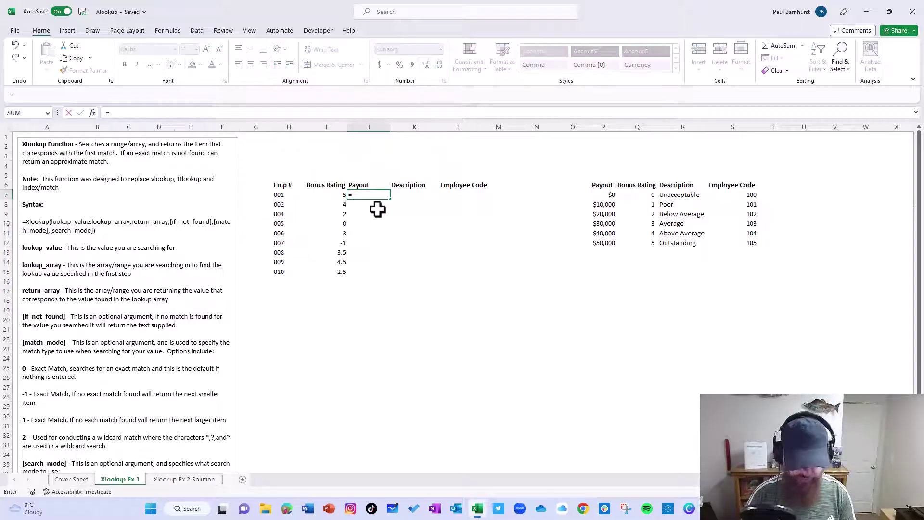
{"action": "type", "text": "="}
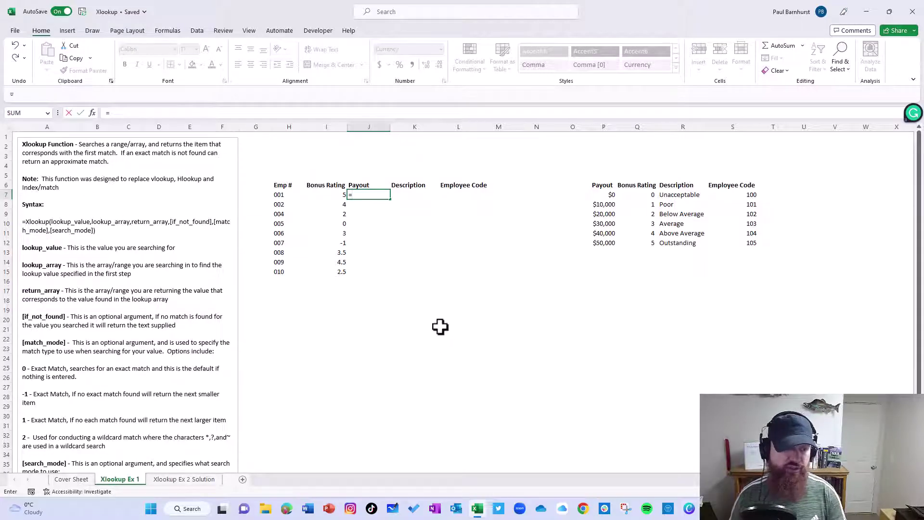
{"action": "key", "text": "Escape"}
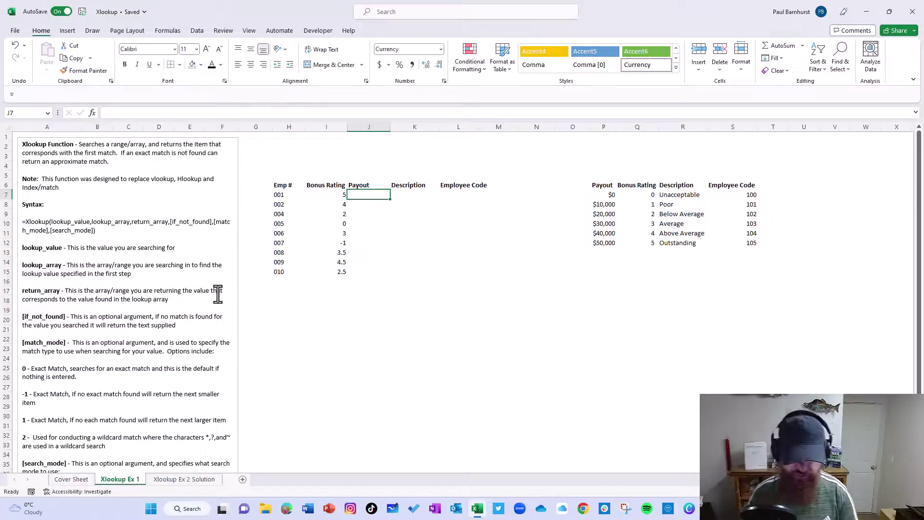
{"action": "type", "text": "="}
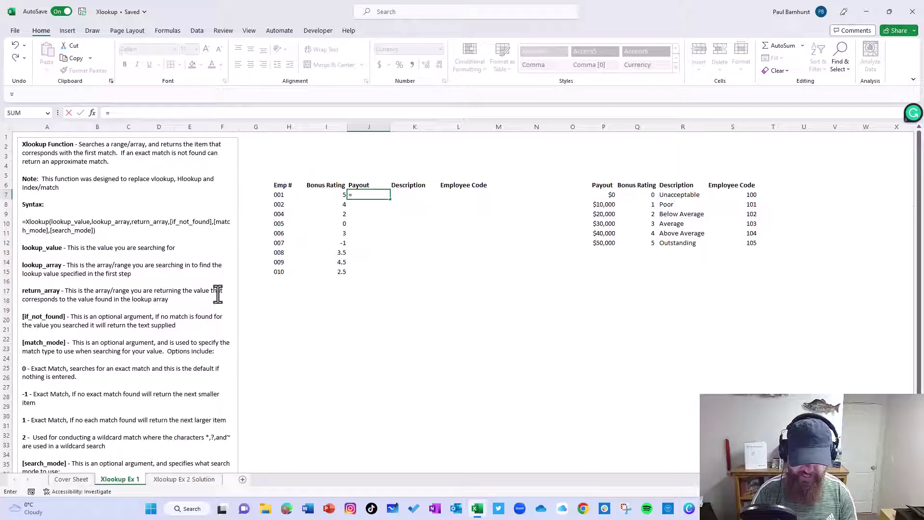
{"action": "type", "text": "xlookup"}
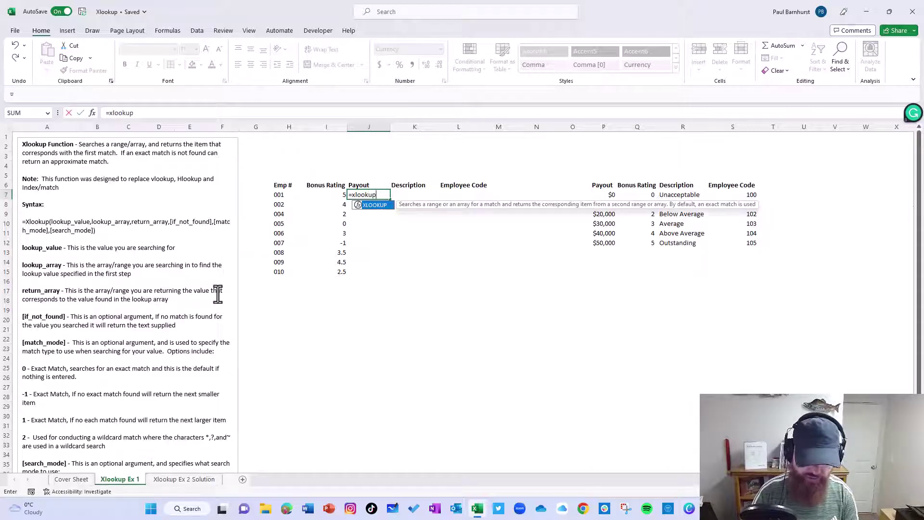
{"action": "type", "text": "("}
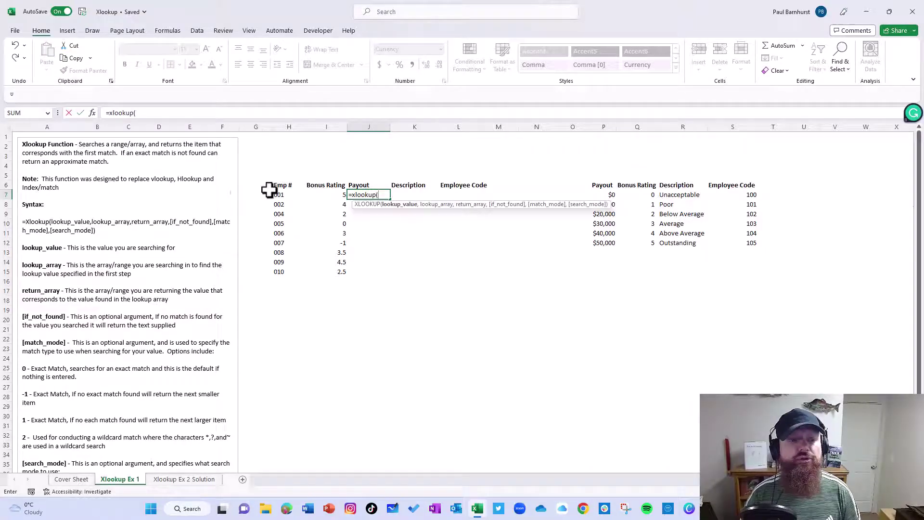
{"action": "left_click_drag", "start_coordinate": [326, 196], "coordinate": [326, 272]}
{"action": "left_click", "coordinate": [142, 112]}
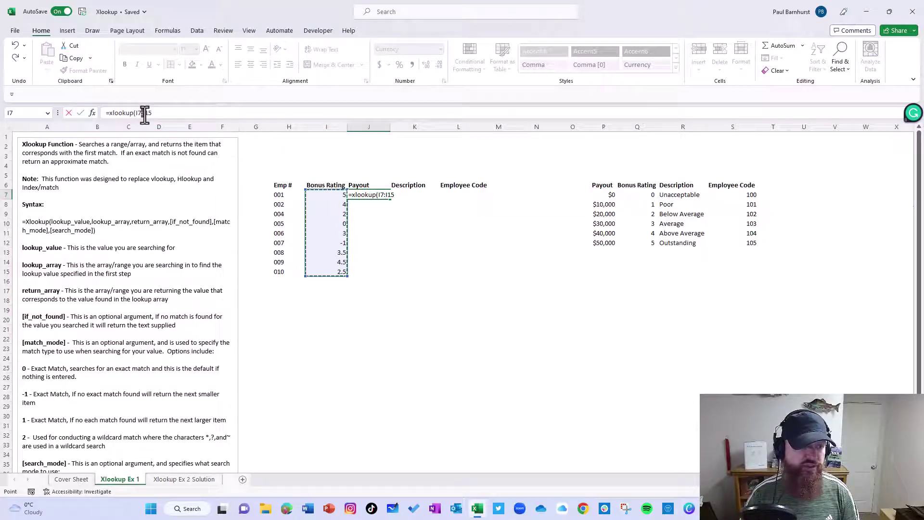
{"action": "key", "text": "F4"}
{"action": "left_click", "coordinate": [195, 115]}
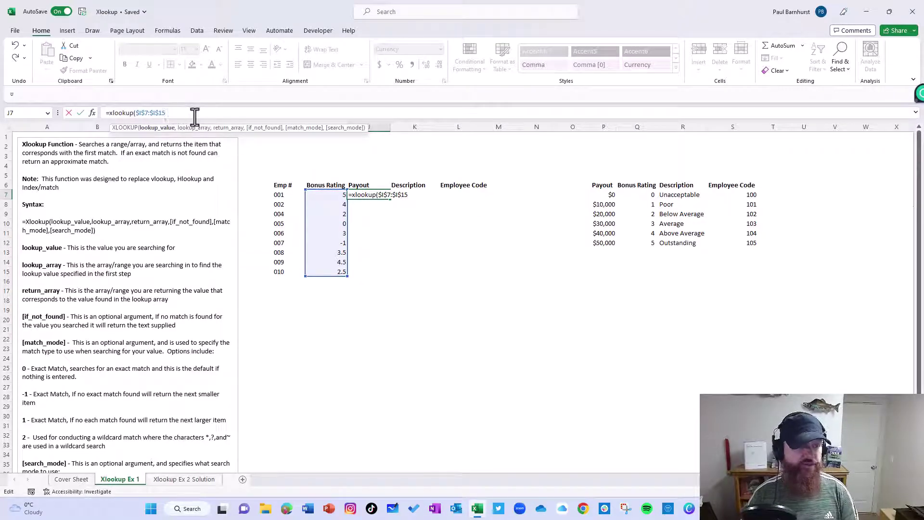
{"action": "type", "text": ","}
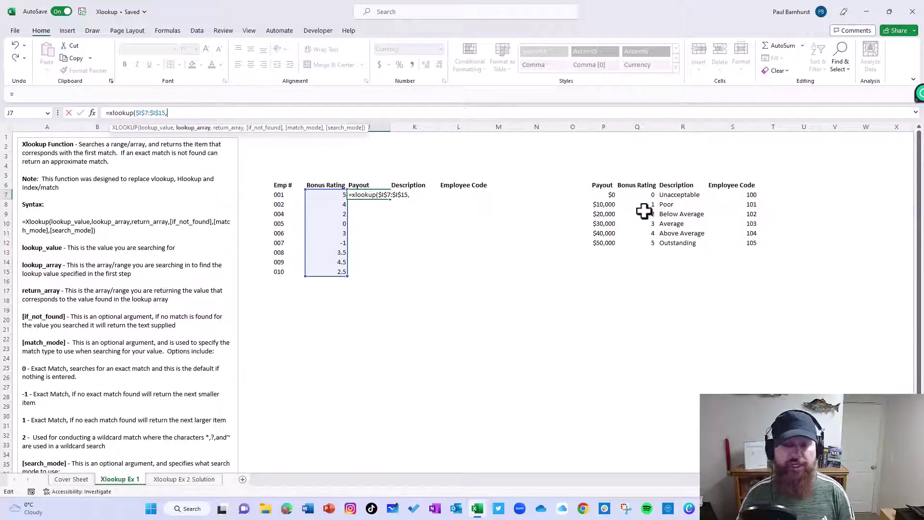
- Add the absolute ranges $Q$7:$Q$12 as the lookup array and $P$7:$P$12 as the return array to the formula
{"action": "left_click_drag", "start_coordinate": [643, 194], "coordinate": [647, 239]}
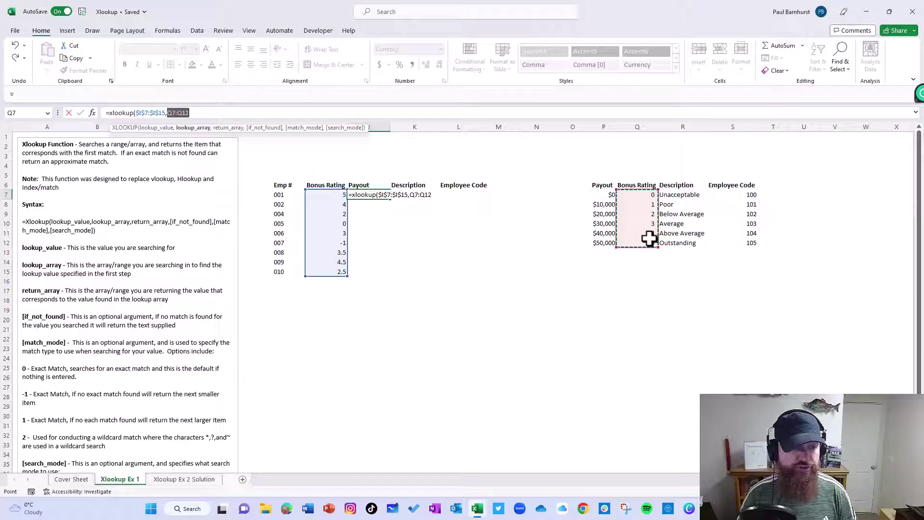
{"action": "key", "text": "F4"}
{"action": "type", "text": ","}
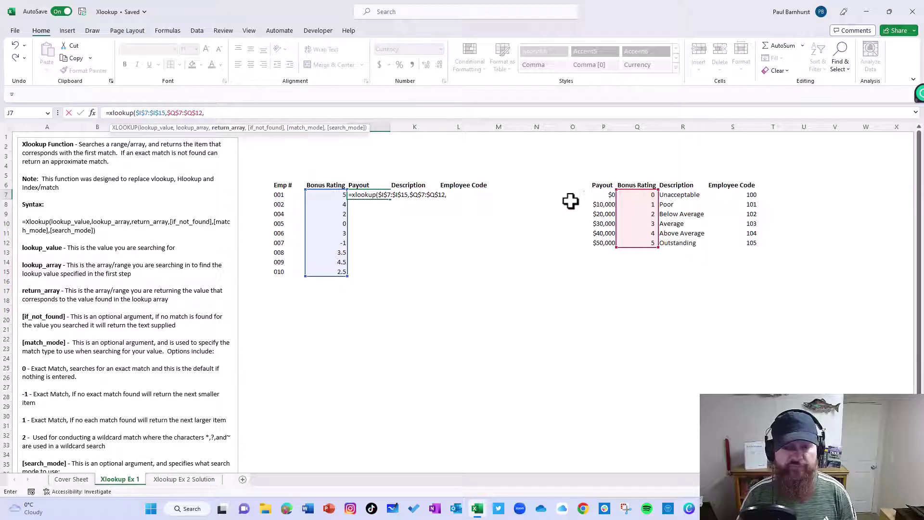
{"action": "left_click_drag", "start_coordinate": [604, 193], "coordinate": [602, 241]}
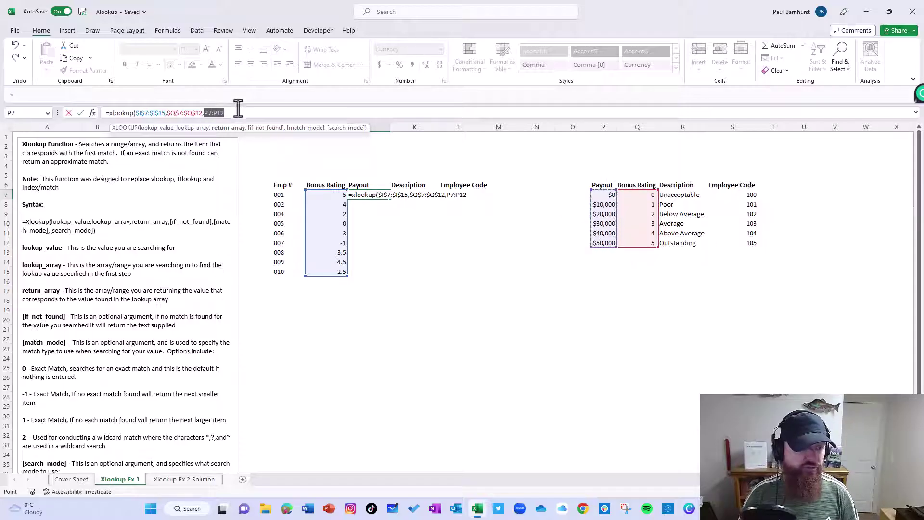
{"action": "left_click", "coordinate": [242, 113]}
{"action": "key", "text": "F4"}
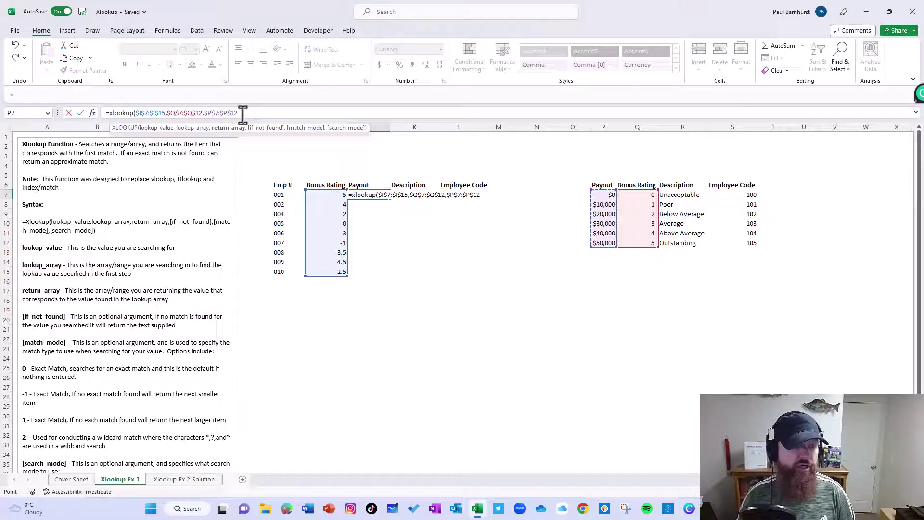
{"action": "type", "text": ","}
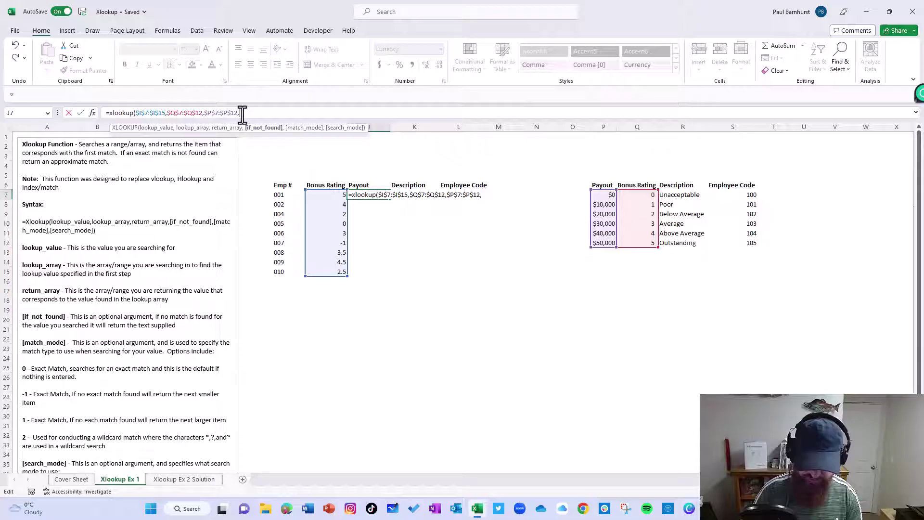
- Complete the Payout formula with "Not Found" for missing matches, match mode -1 and search mode 1
{"action": "type", "text": "\"Not Fou"}
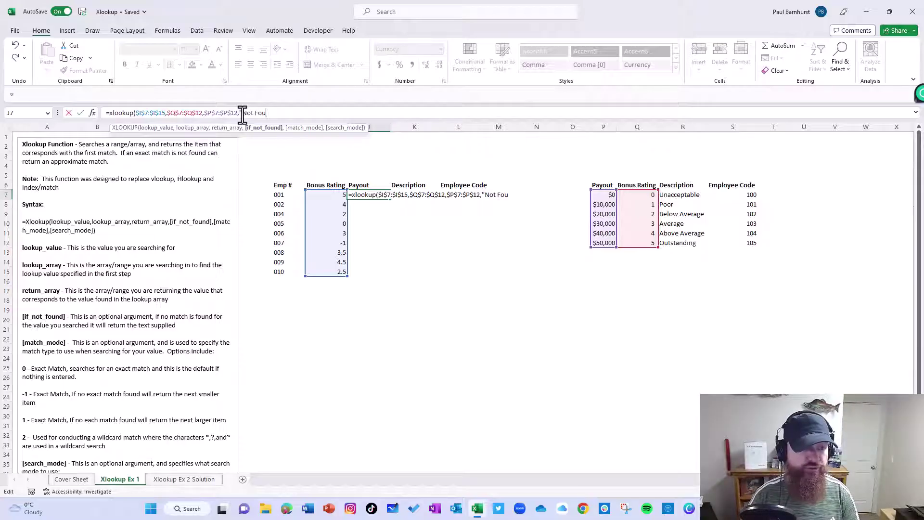
{"action": "type", "text": "nd\""}
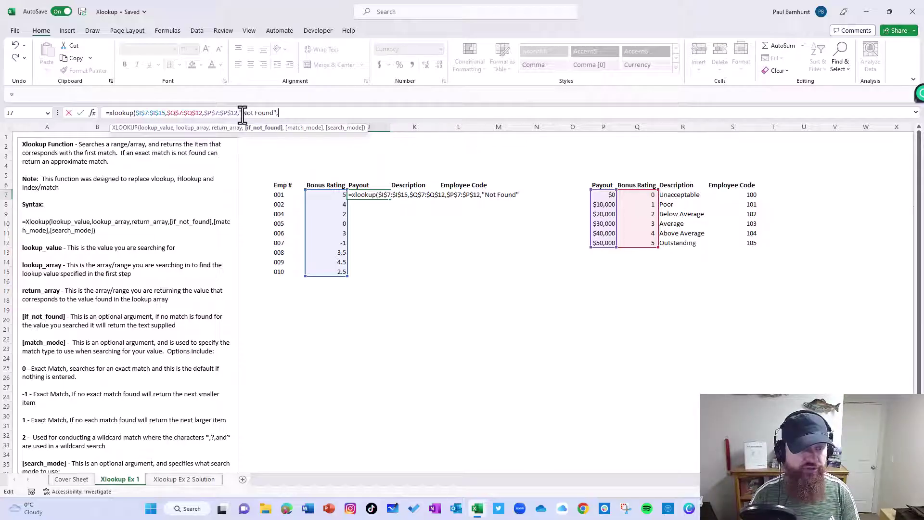
{"action": "type", "text": ","}
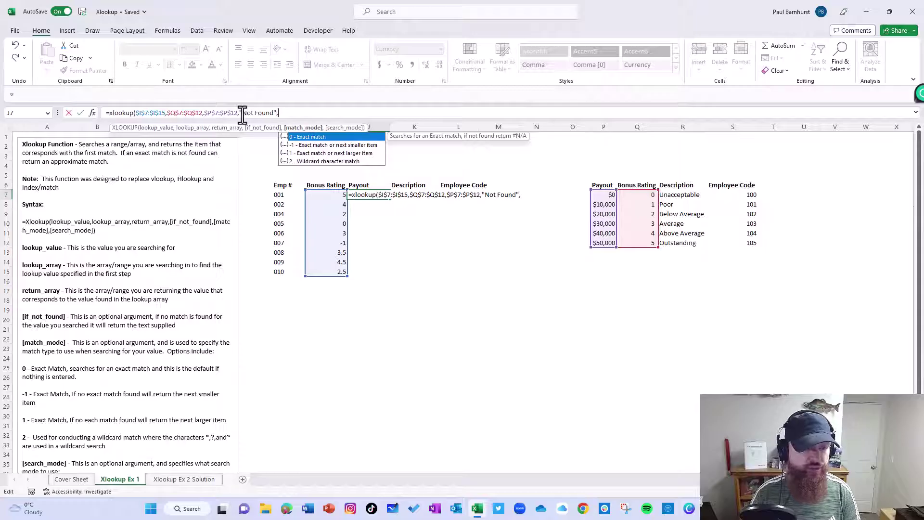
{"action": "type", "text": "-1"}
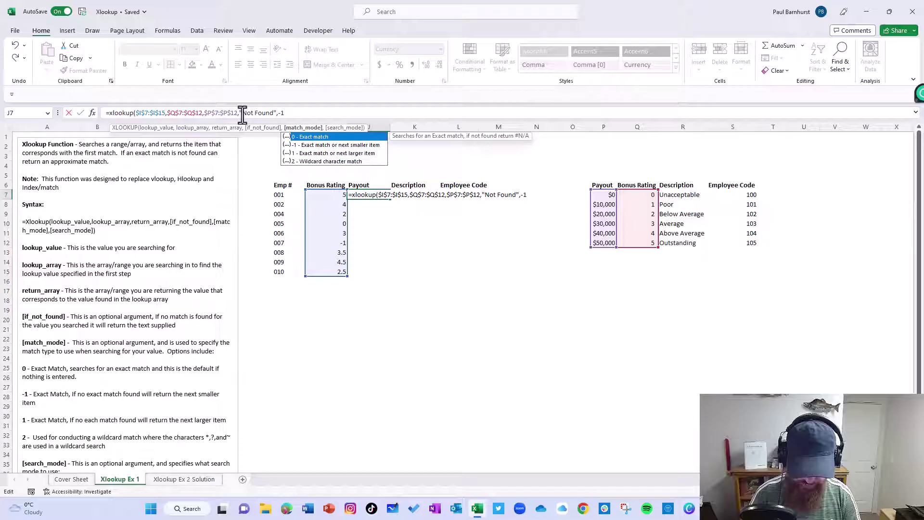
{"action": "type", "text": ",1"}
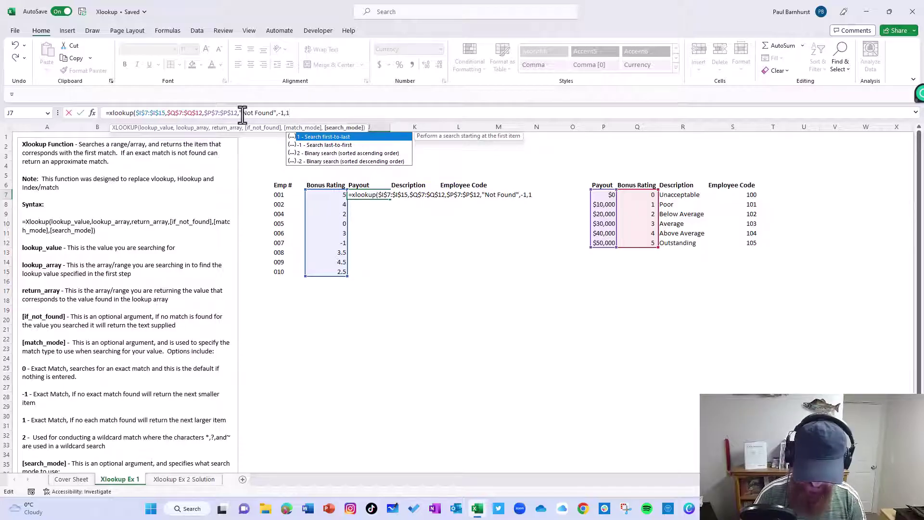
{"action": "type", "text": ")"}
{"action": "key", "text": "Return"}
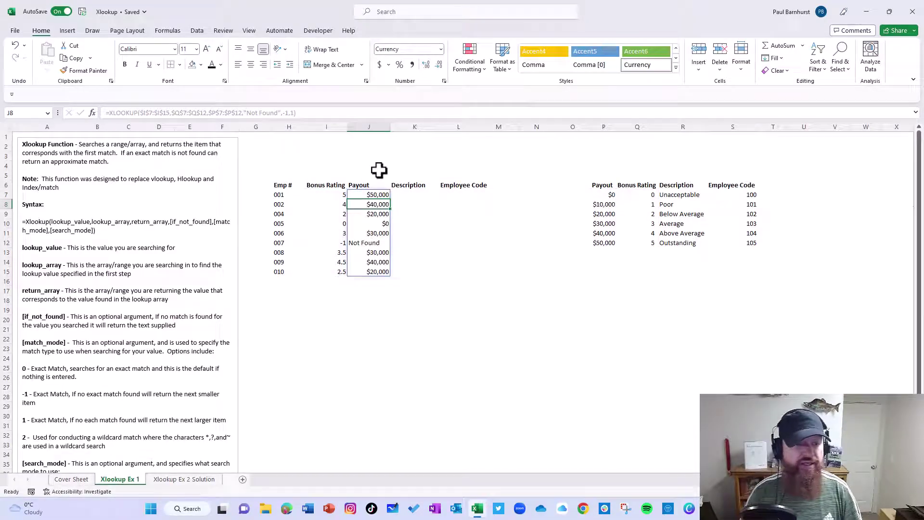
- Copy the Payout formula into the Description cell K7 and change its return array to $R$7:$R$12
{"action": "left_click", "coordinate": [385, 197]}
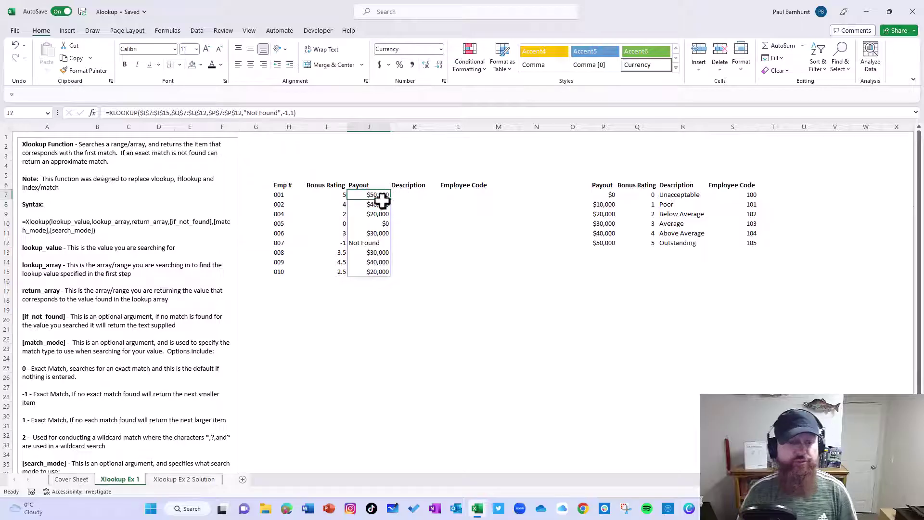
{"action": "left_click_drag", "start_coordinate": [389, 199], "coordinate": [426, 198]}
{"action": "left_click", "coordinate": [218, 113]}
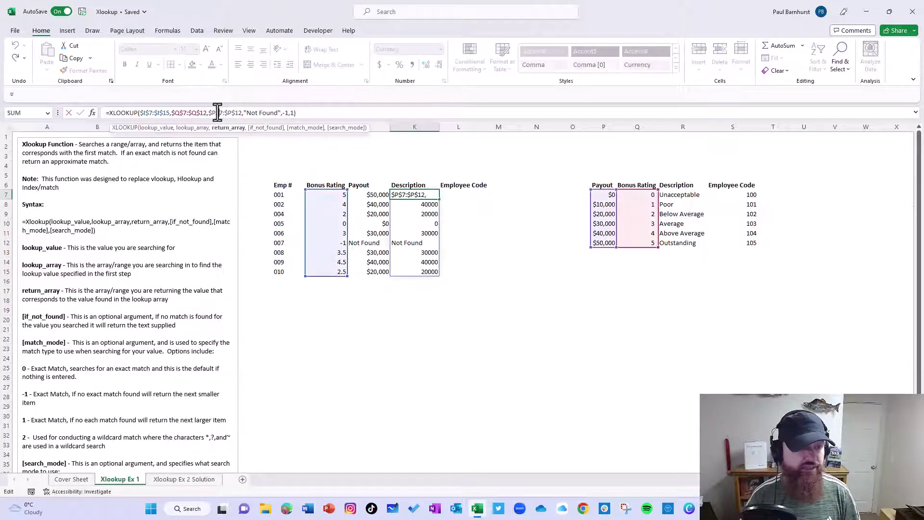
{"action": "left_click_drag", "start_coordinate": [598, 189], "coordinate": [666, 194]}
{"action": "key", "text": "Return"}
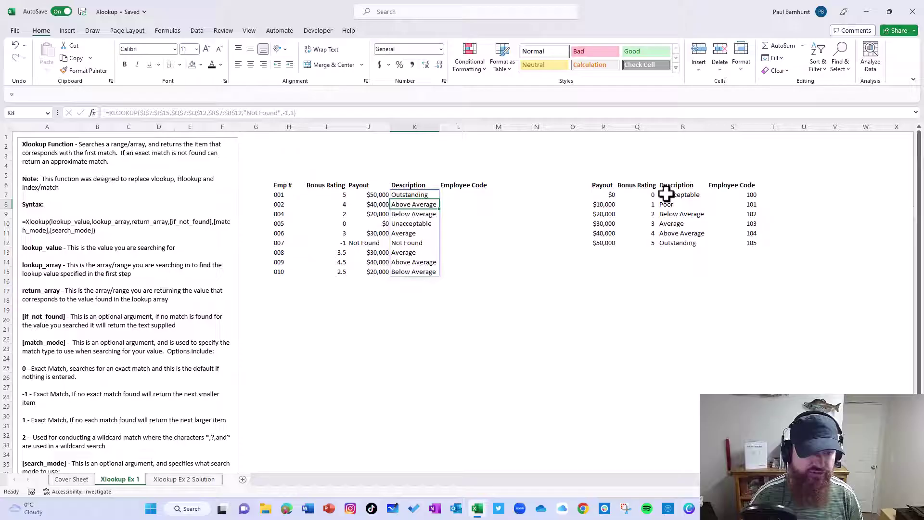
- Copy the Description formula into the Employee Code cell L7 and change its return array to $S$7:$S$12
{"action": "left_click", "coordinate": [436, 195]}
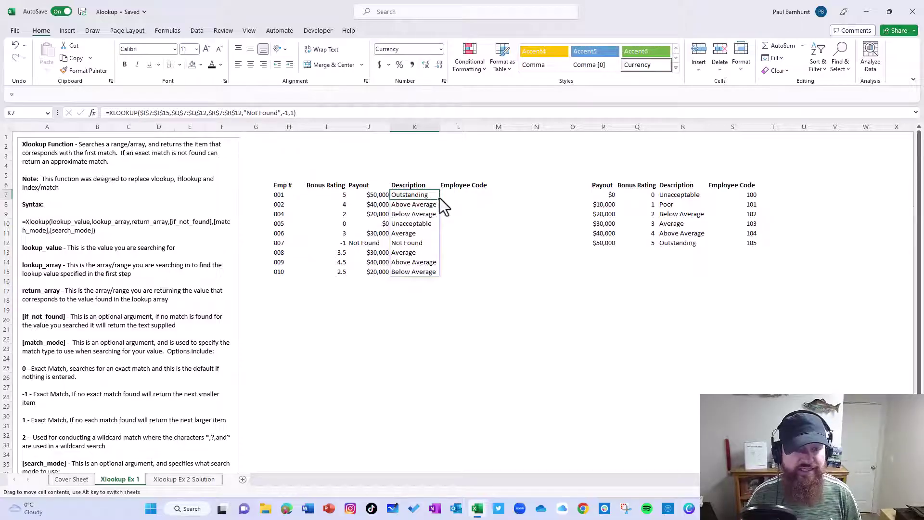
{"action": "left_click_drag", "start_coordinate": [440, 200], "coordinate": [471, 196]}
{"action": "left_click", "coordinate": [193, 112]}
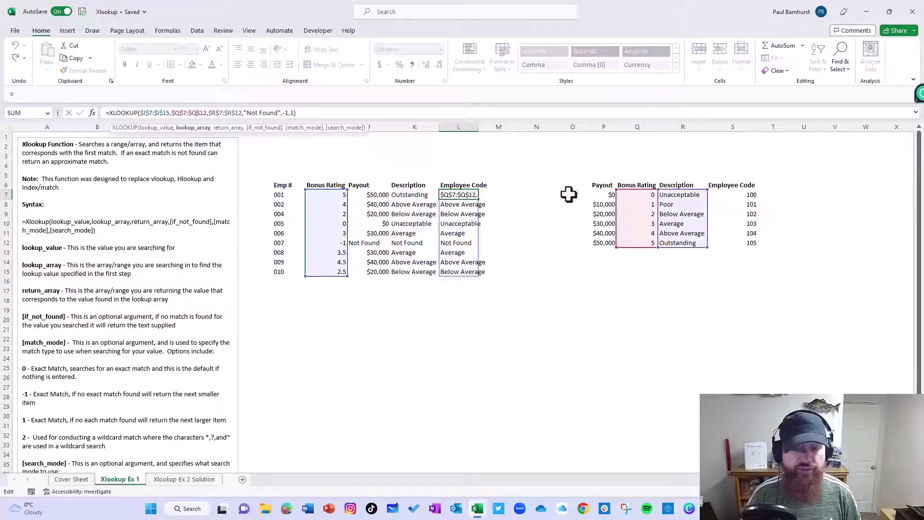
{"action": "left_click_drag", "start_coordinate": [700, 190], "coordinate": [737, 197]}
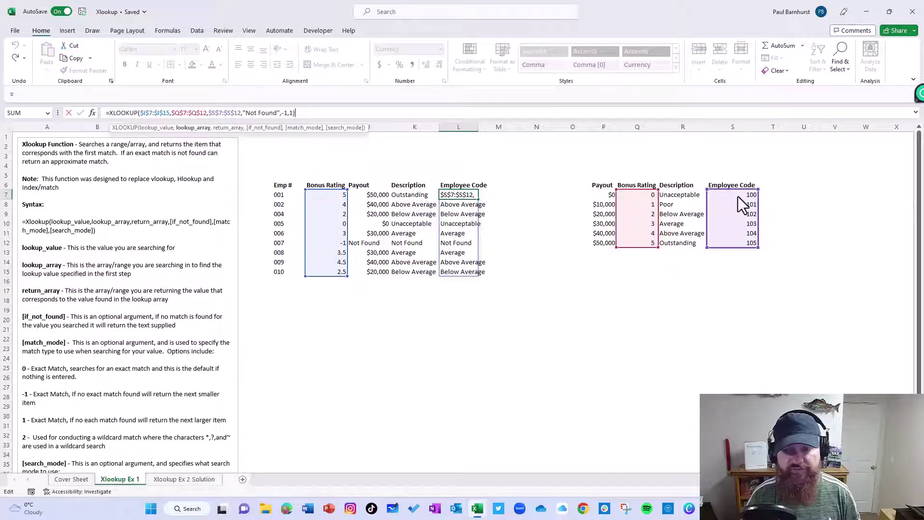
{"action": "key", "text": "Return"}
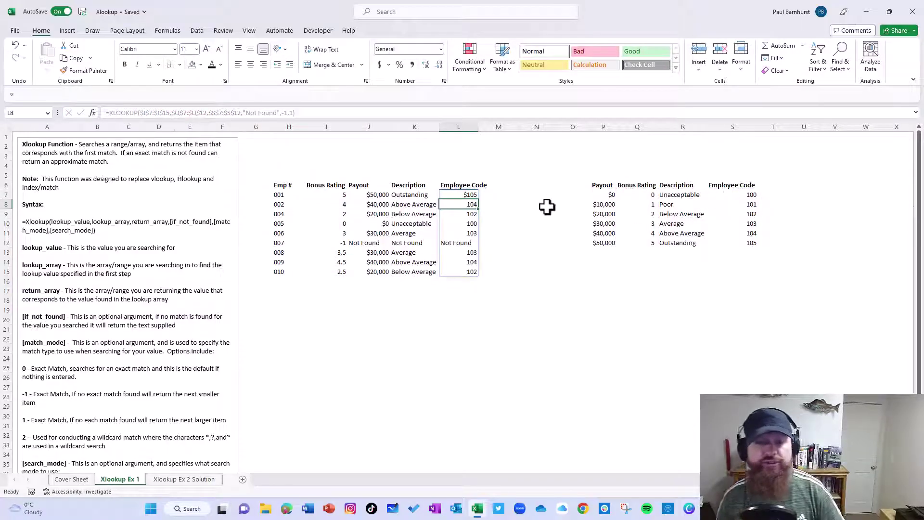
- Check the ranges used in the Employee Code formula, and clear the Description and Employee Code results in K7:L15
{"action": "left_click", "coordinate": [457, 194]}
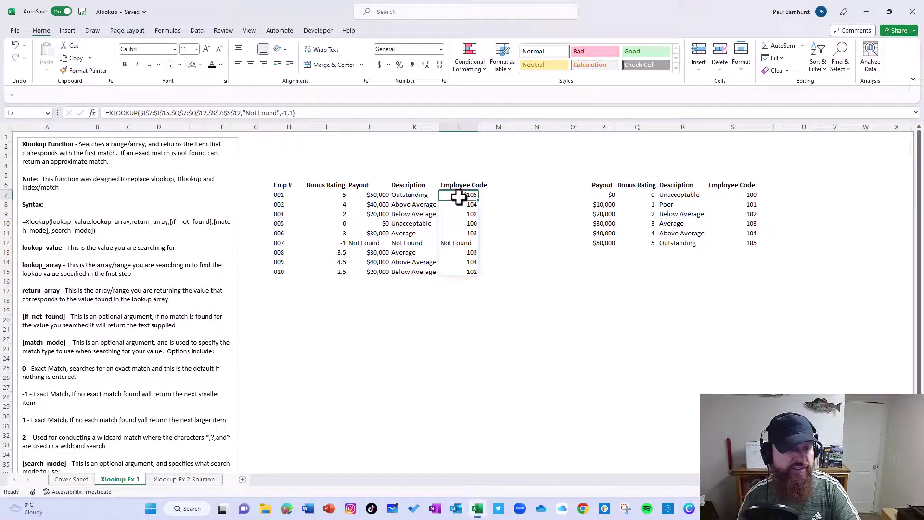
{"action": "left_click", "coordinate": [184, 112]}
{"action": "left_click", "coordinate": [227, 112]}
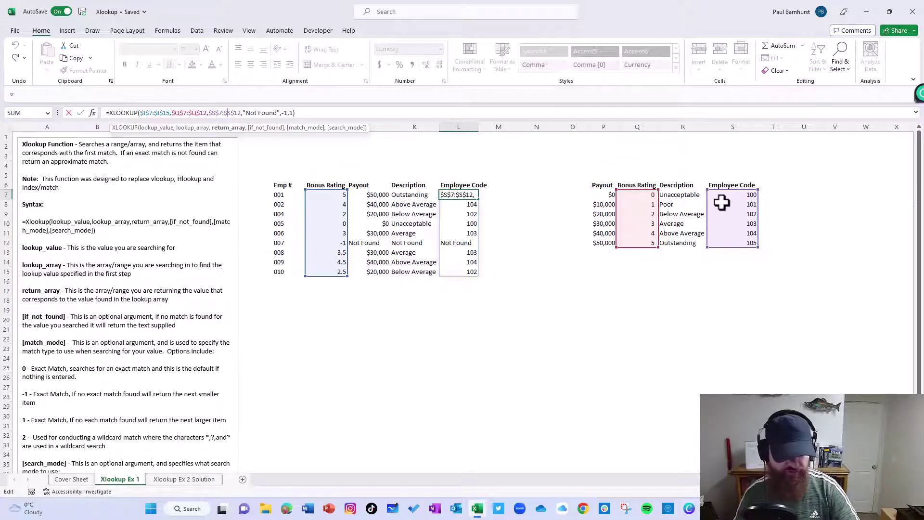
{"action": "key", "text": "Escape"}
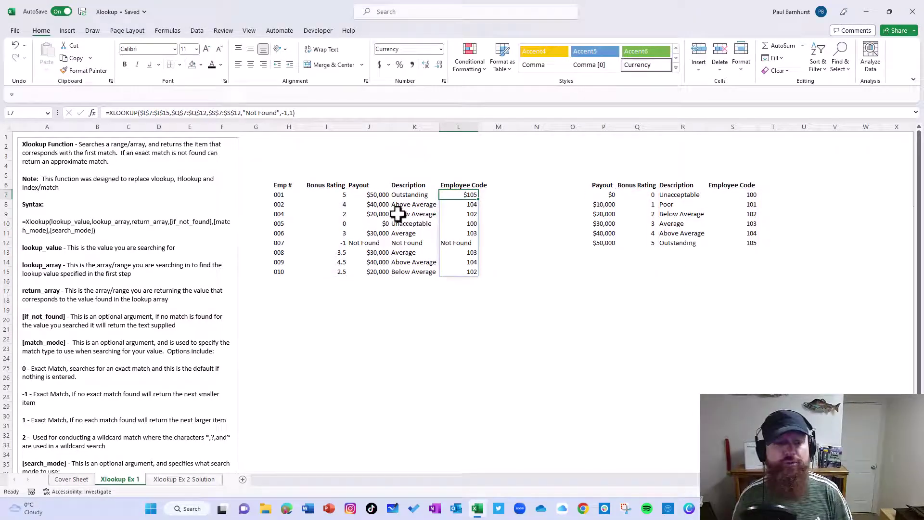
{"action": "left_click_drag", "start_coordinate": [429, 198], "coordinate": [461, 269]}
{"action": "key", "text": "Delete"}
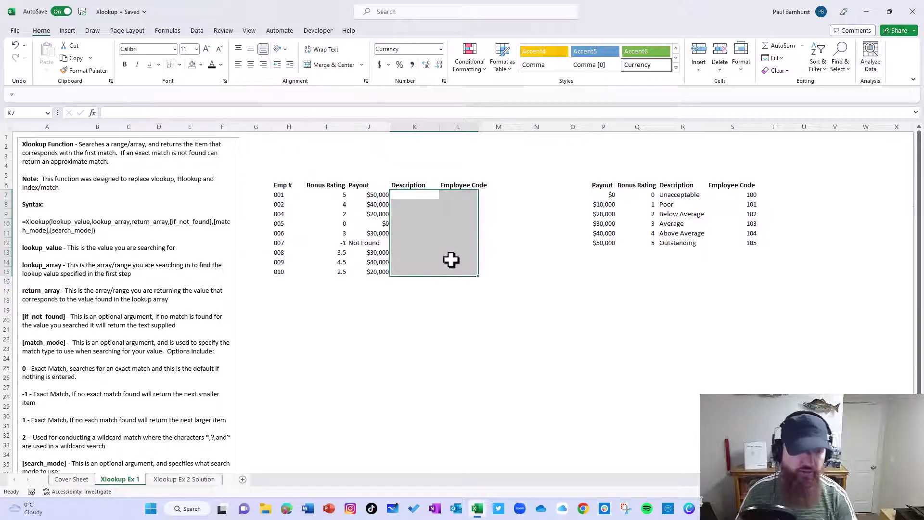
- Strip the Payout formula in J7 back to its first two arguments, removing the return array and everything following it
{"action": "left_click", "coordinate": [371, 194]}
{"action": "key", "text": "ctrl+shift+Down"}
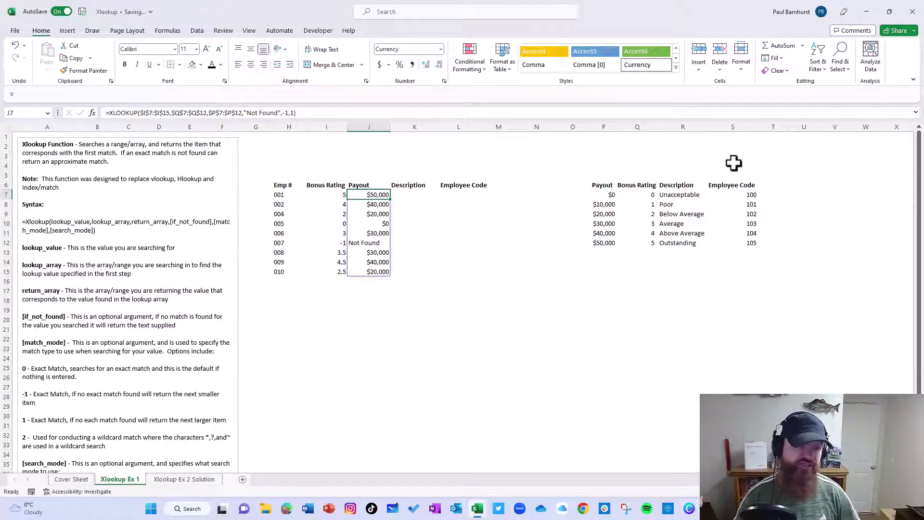
{"action": "left_click_drag", "start_coordinate": [323, 113], "coordinate": [241, 115]}
{"action": "key", "text": "BackSpace"}
{"action": "key", "text": "BackSpace"}
{"action": "key", "text": "BackSpace"}
{"action": "key", "text": "BackSpace"}
{"action": "key", "text": "BackSpace"}
{"action": "key", "text": "BackSpace"}
{"action": "key", "text": "BackSpace"}
{"action": "key", "text": "BackSpace"}
{"action": "key", "text": "BackSpace"}
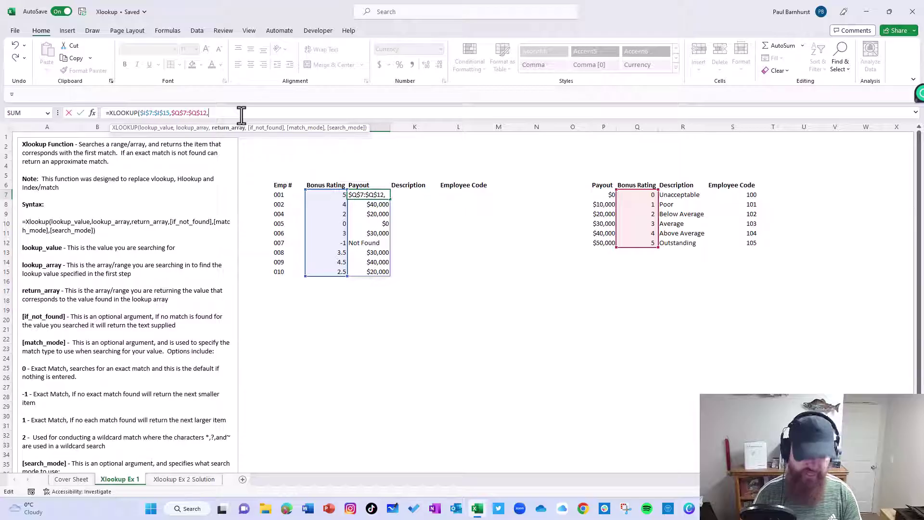
- Start a nested XLOOKUP as the Payout formula's return array, with the header reference J$6 as its lookup value
{"action": "type", "text": "xlookup("}
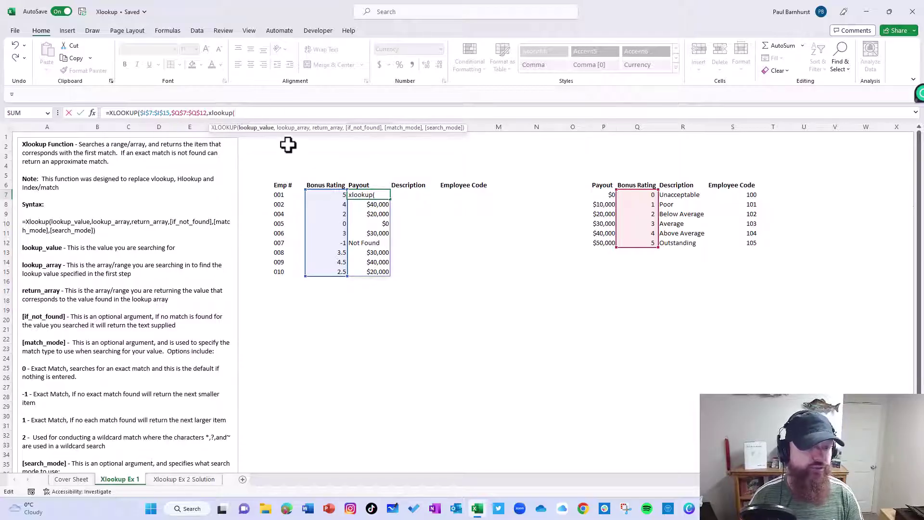
{"action": "left_click", "coordinate": [366, 184]}
{"action": "key", "text": "F4"}
{"action": "key", "text": "F4"}
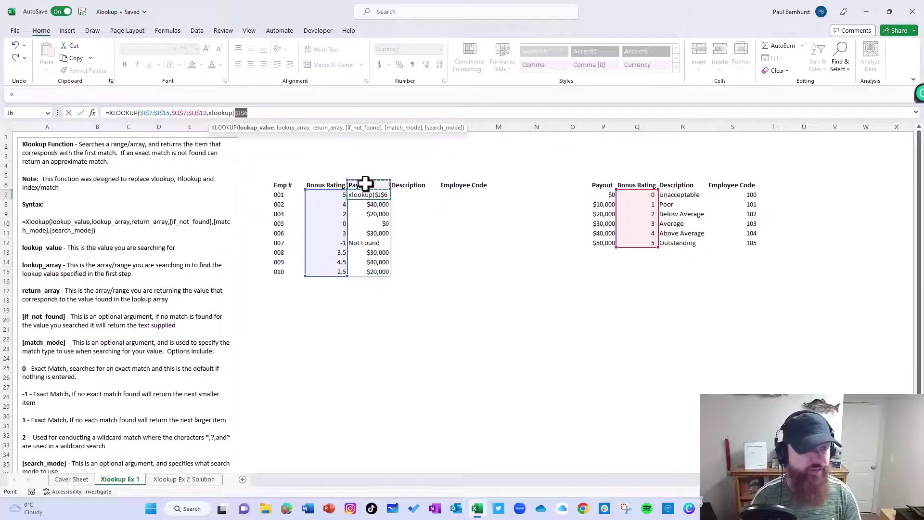
{"action": "type", "text": ","}
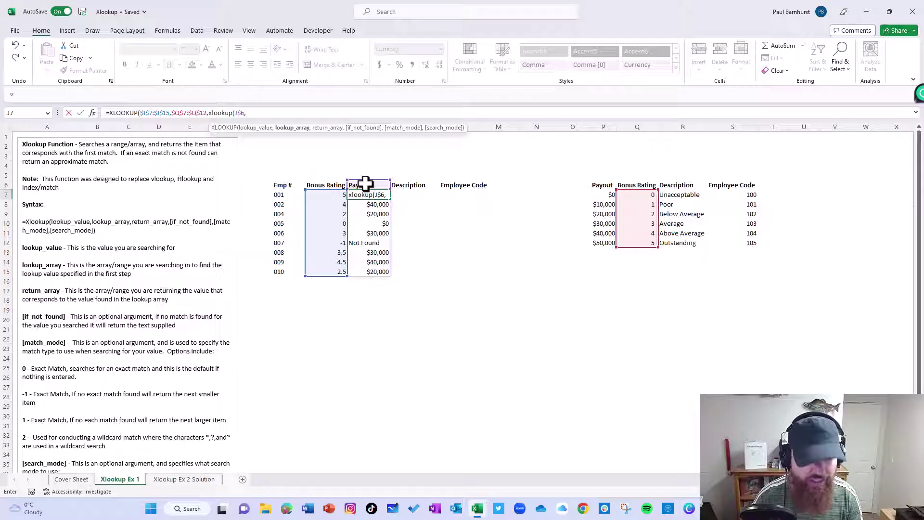
- Set the nested XLOOKUP's lookup array to the headers $P$6:$S$6 and its return array to $P$7:$S$12
{"action": "left_click", "coordinate": [602, 185]}
{"action": "left_click_drag", "start_coordinate": [624, 185], "coordinate": [732, 184]}
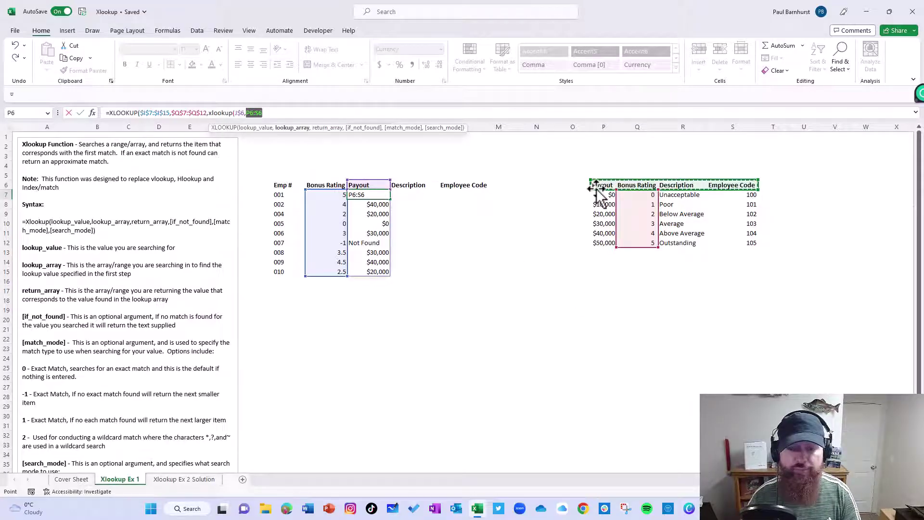
{"action": "key", "text": "F4"}
{"action": "left_click", "coordinate": [292, 114]}
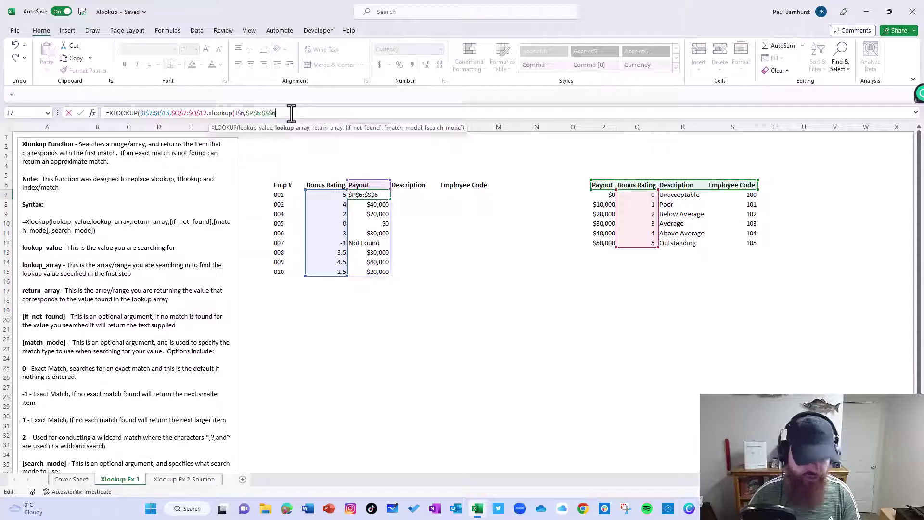
{"action": "type", "text": ","}
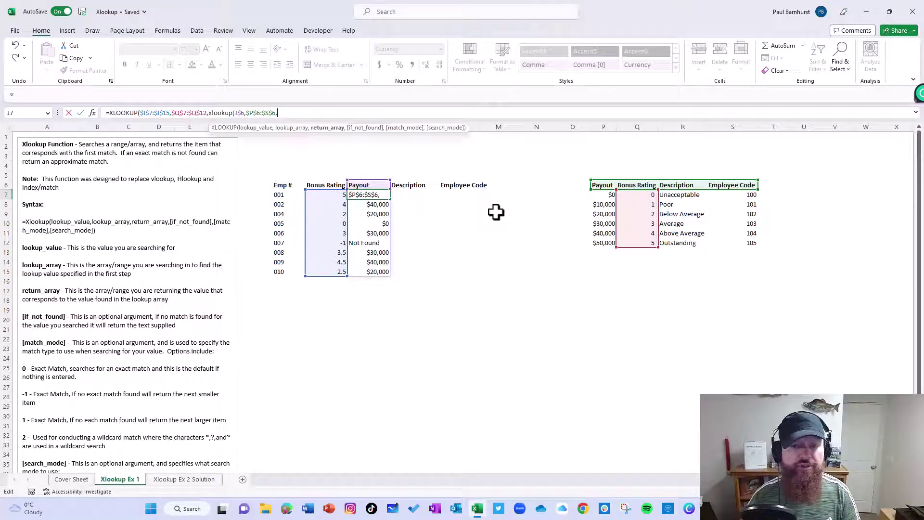
{"action": "left_click_drag", "start_coordinate": [603, 195], "coordinate": [734, 245]}
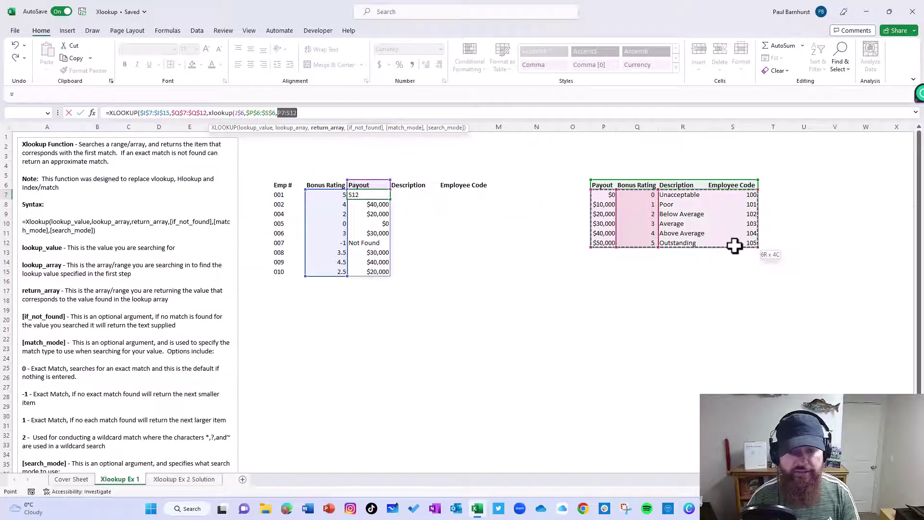
{"action": "key", "text": "F4"}
{"action": "left_click", "coordinate": [332, 112]}
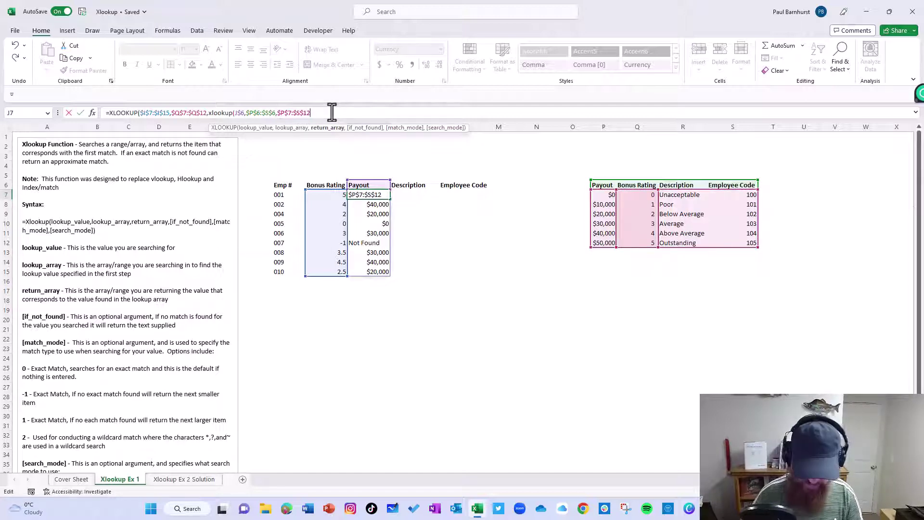
- Complete the nested XLOOKUP with "Not Found" for missing matches, match mode -1 and search mode 1
{"action": "type", "text": ",\"Not Found"}
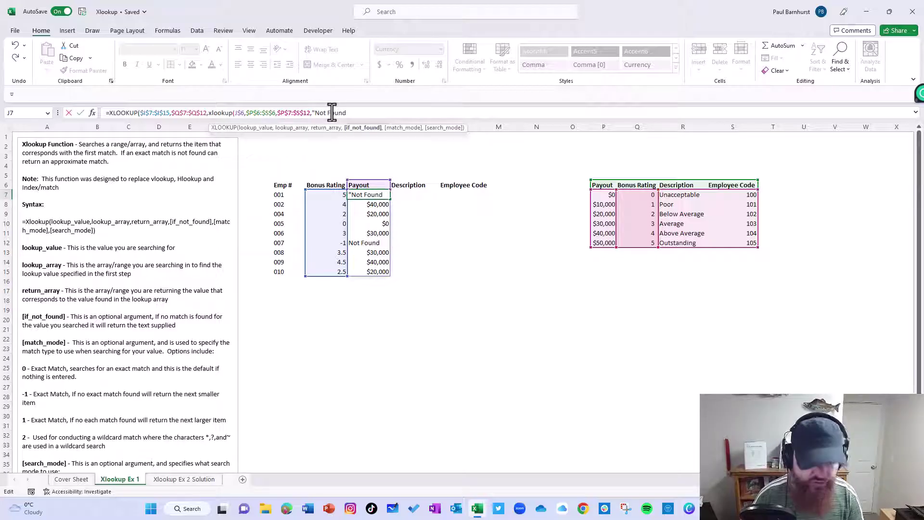
{"action": "type", "text": "\","}
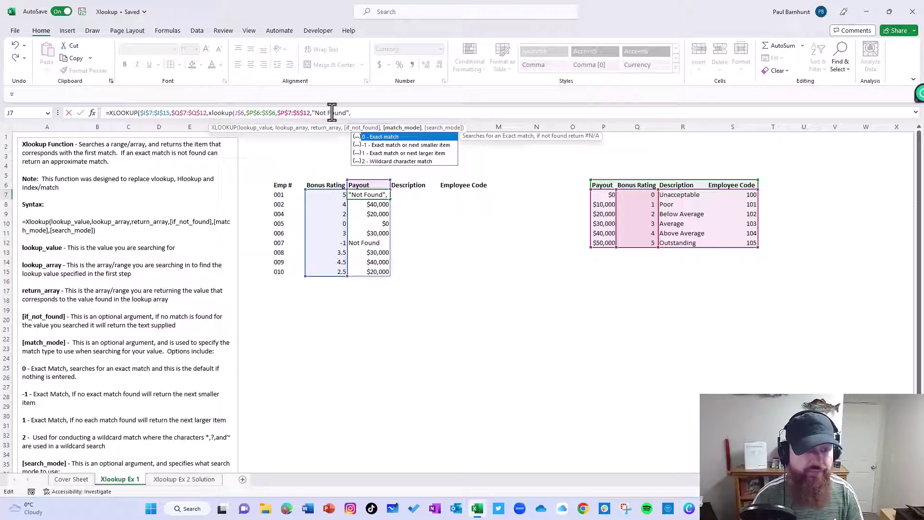
{"action": "type", "text": "-1"}
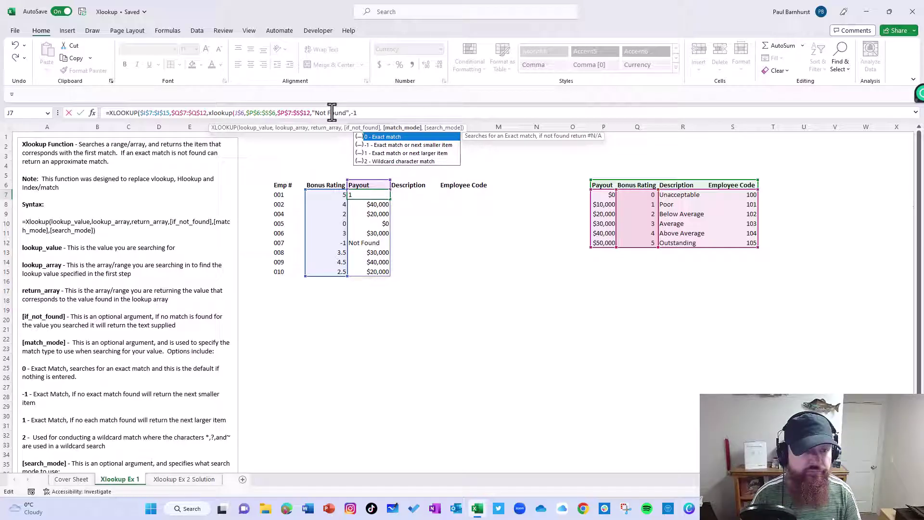
{"action": "type", "text": ",1"}
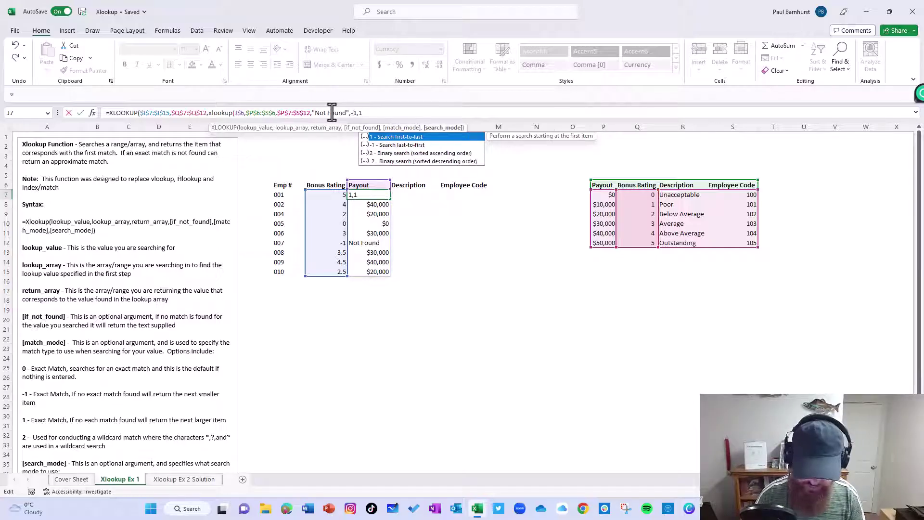
{"action": "type", "text": ")"}
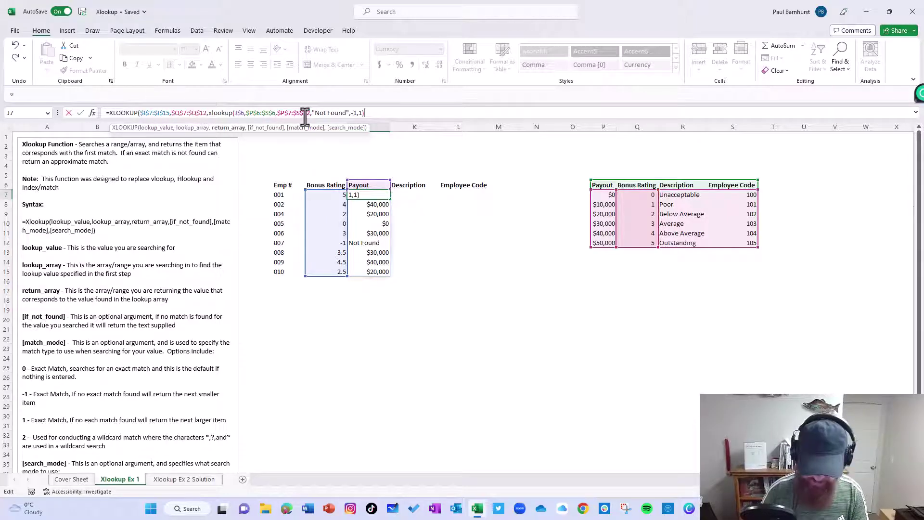
- Finish the outer XLOOKUP with "Not Found", match mode -1 and search mode 1, and enter the formula
{"action": "type", "text": ",\"Not Found"}
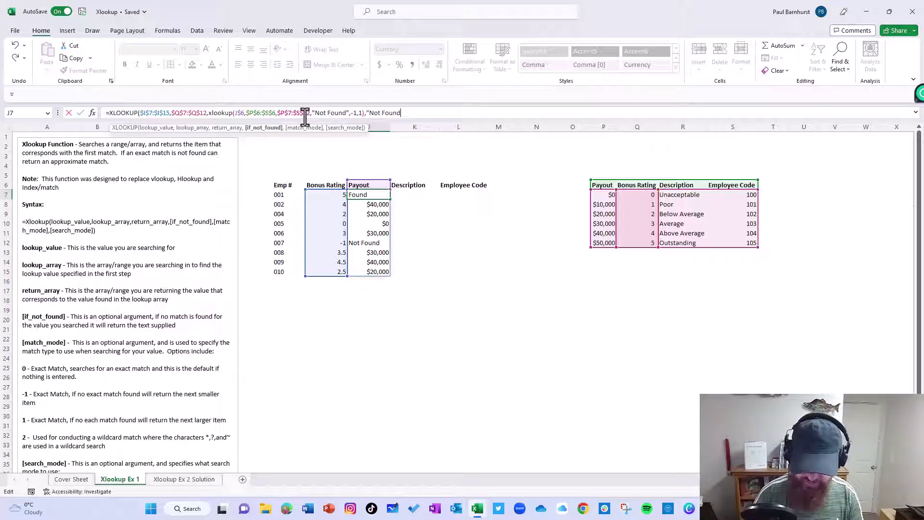
{"action": "type", "text": "\","}
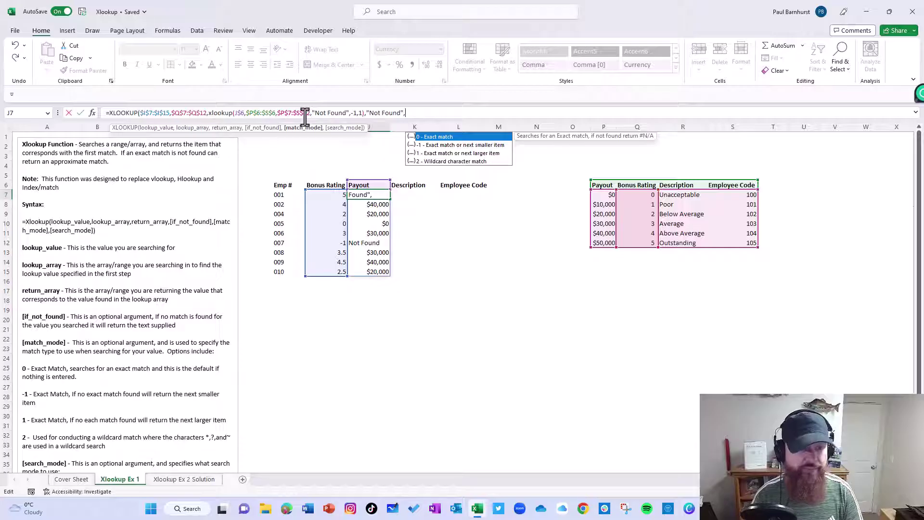
{"action": "type", "text": "-1,1)"}
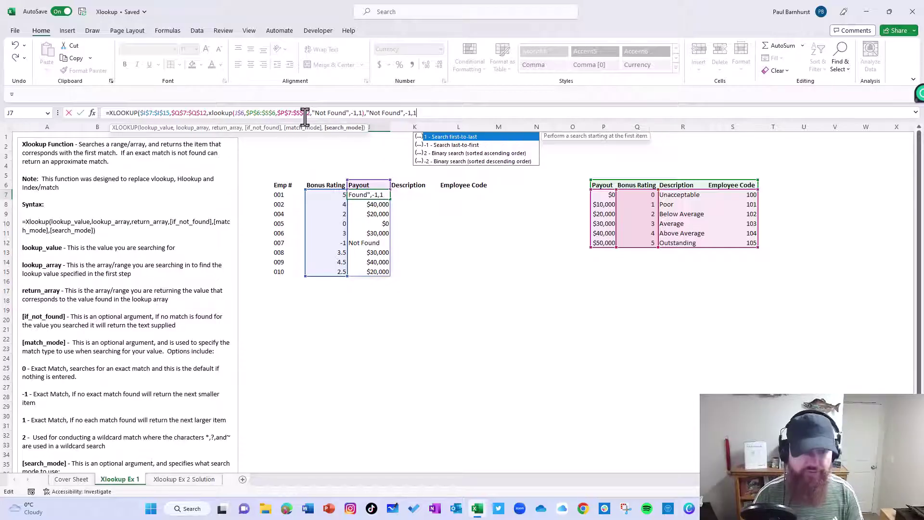
{"action": "key", "text": "Return"}
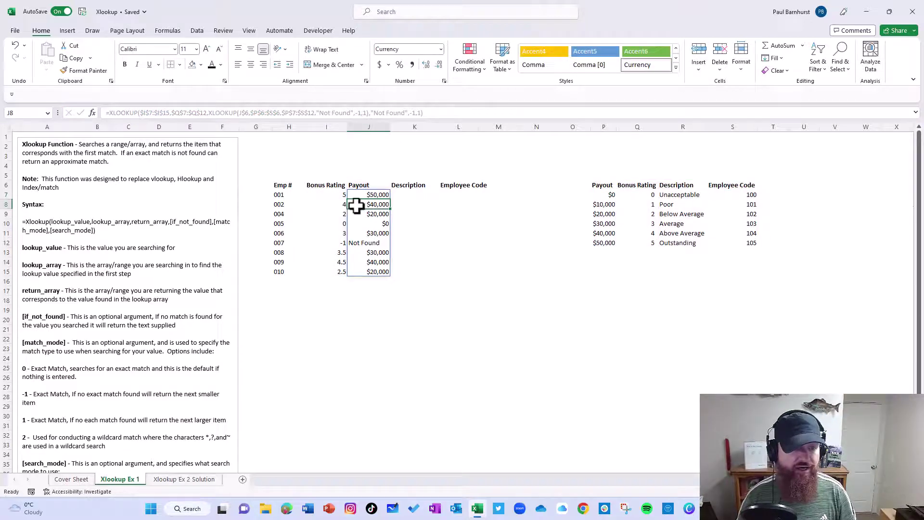
- Fill the Payout formula from J7 across through M7, and delete the surplus column M
{"action": "left_click", "coordinate": [383, 195]}
{"action": "left_click_drag", "start_coordinate": [392, 199], "coordinate": [501, 197]}
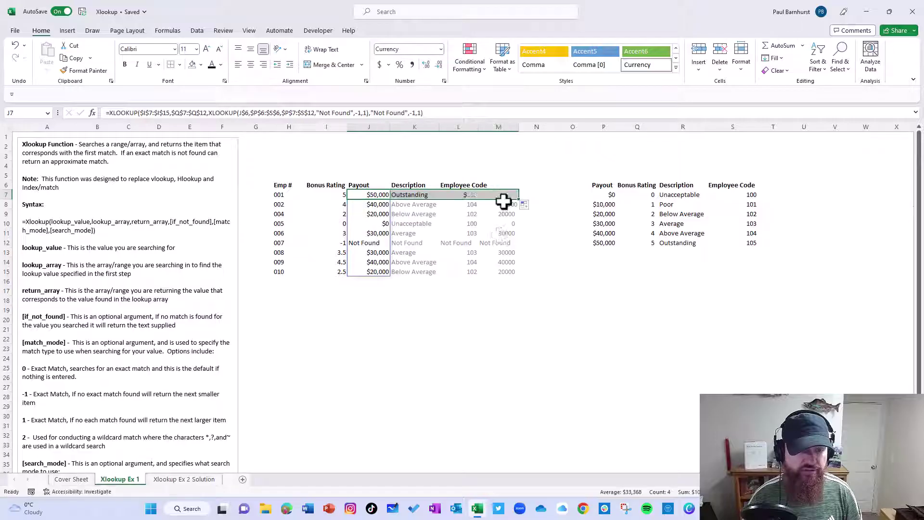
{"action": "right_click", "coordinate": [513, 127]}
{"action": "left_click", "coordinate": [539, 236]}
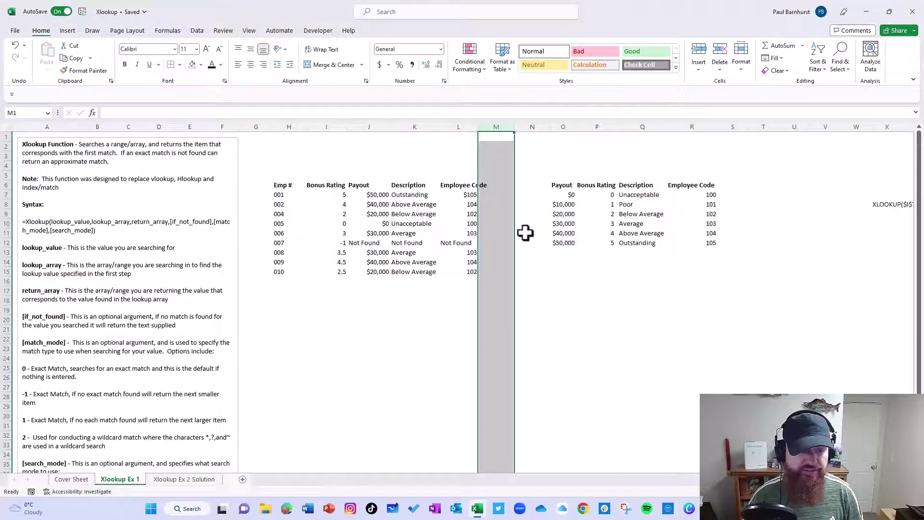
- Copy the number format of L8 onto the first Employee Code result in L7
{"action": "left_click", "coordinate": [473, 204]}
{"action": "left_click", "coordinate": [97, 71]}
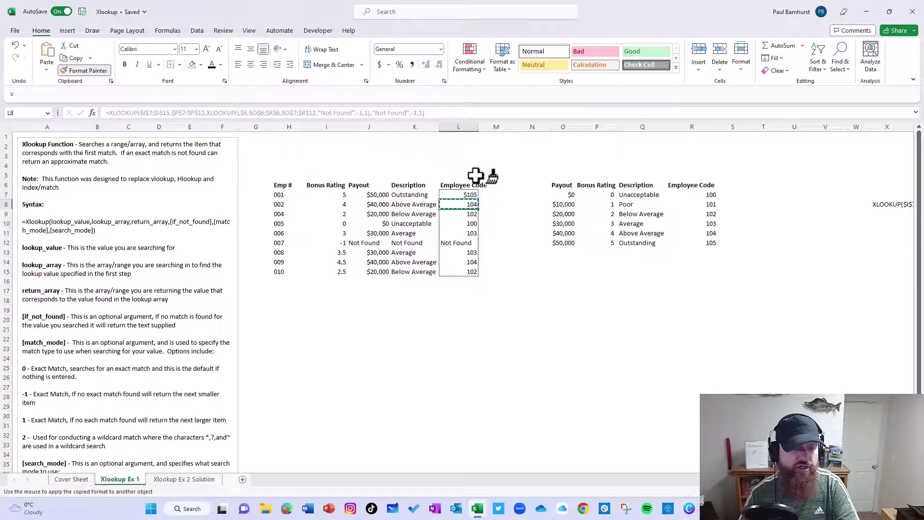
{"action": "left_click", "coordinate": [469, 195]}
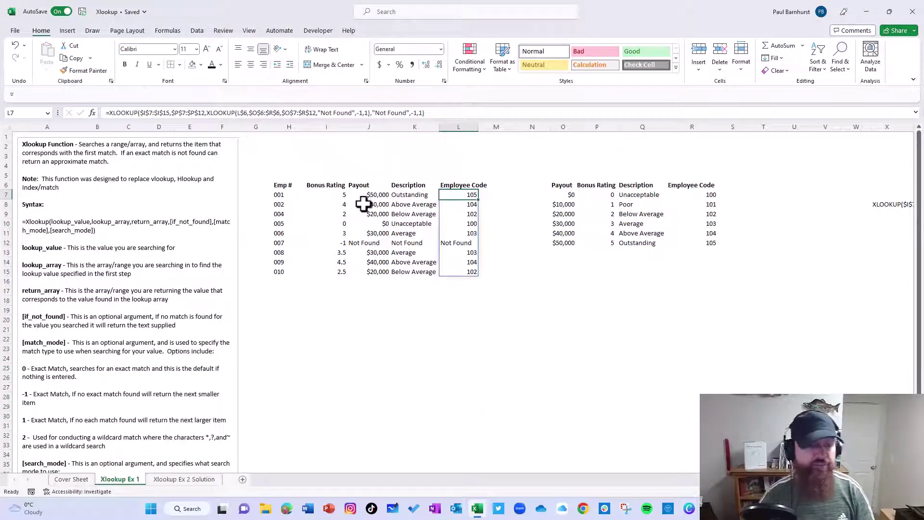
- Rename the Employee Code headers in both the reference table (R6) and the results table (L6) to "Code"
{"action": "left_click", "coordinate": [375, 194]}
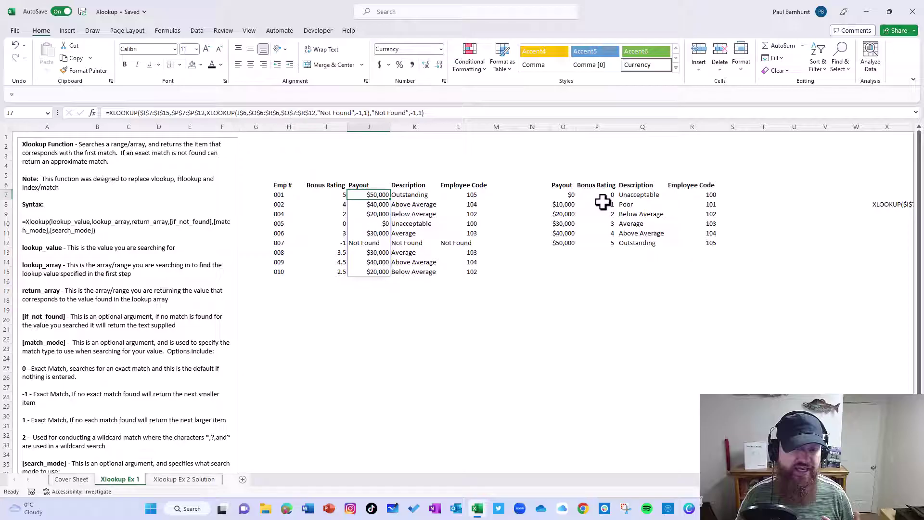
{"action": "left_click", "coordinate": [706, 185]}
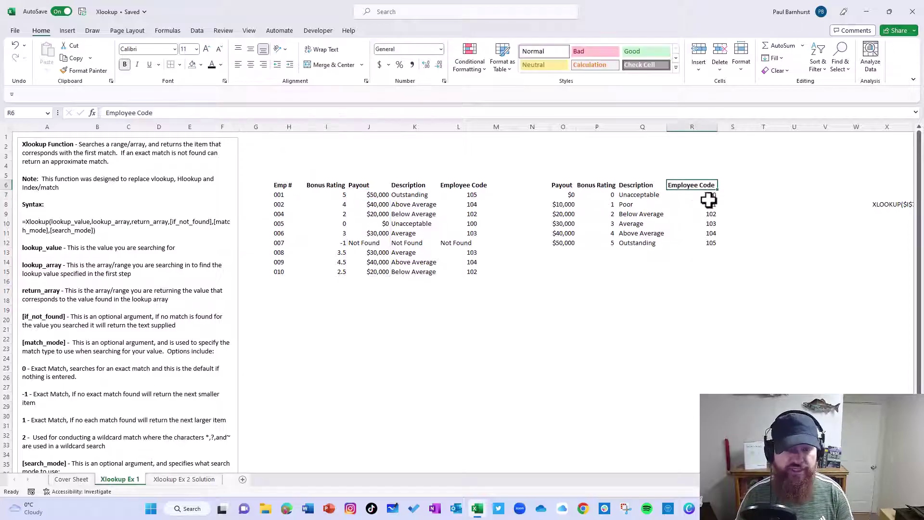
{"action": "type", "text": "Code"}
{"action": "key", "text": "Return"}
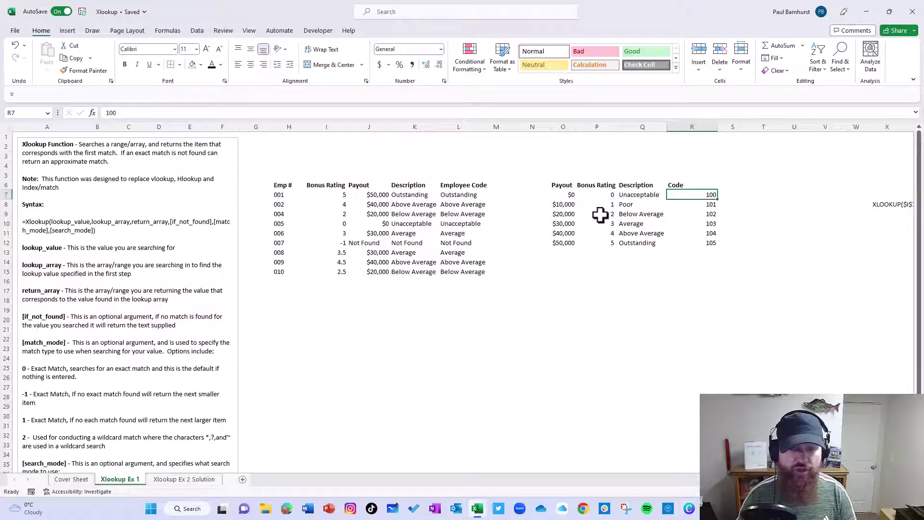
{"action": "left_click", "coordinate": [469, 185]}
{"action": "type", "text": "Code"}
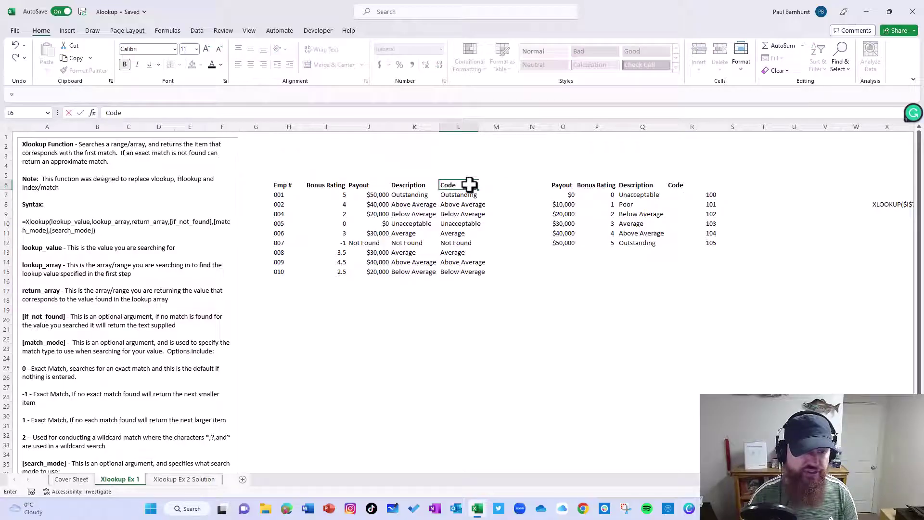
{"action": "key", "text": "Return"}
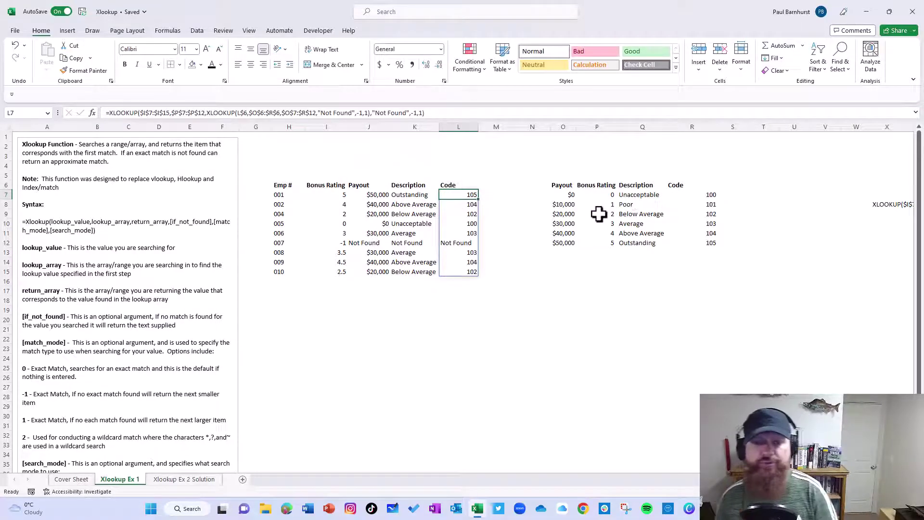
{"action": "left_click", "coordinate": [697, 185]}
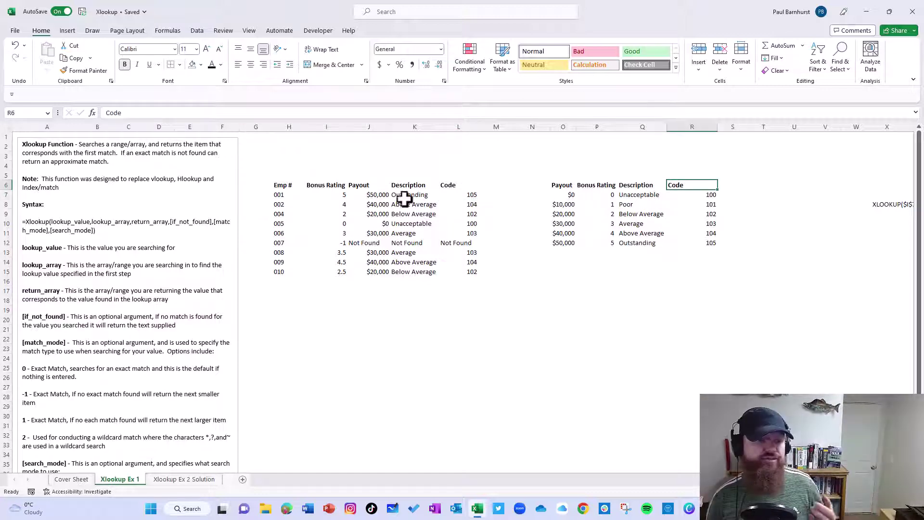
- Break the Payout formula in J7 onto a second line just before the nested XLOOKUP
{"action": "left_click", "coordinate": [384, 202]}
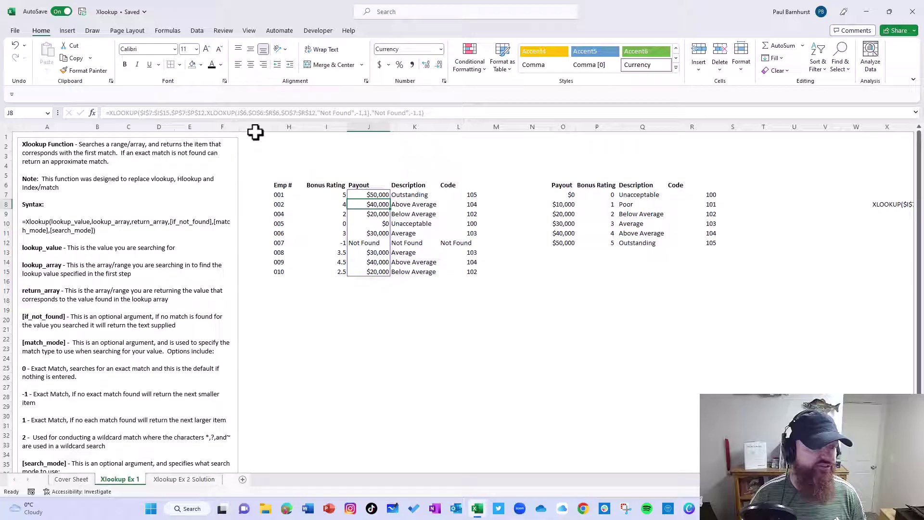
{"action": "left_click", "coordinate": [372, 196]}
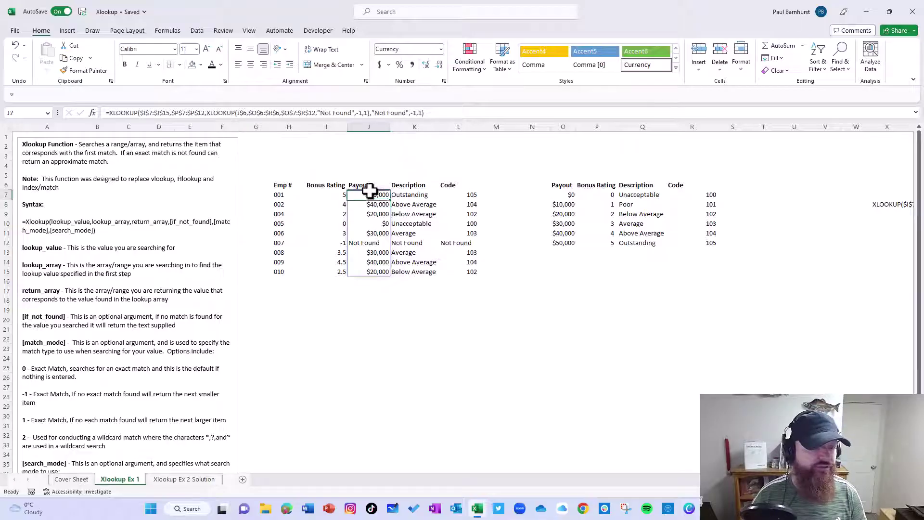
{"action": "left_click", "coordinate": [209, 112]}
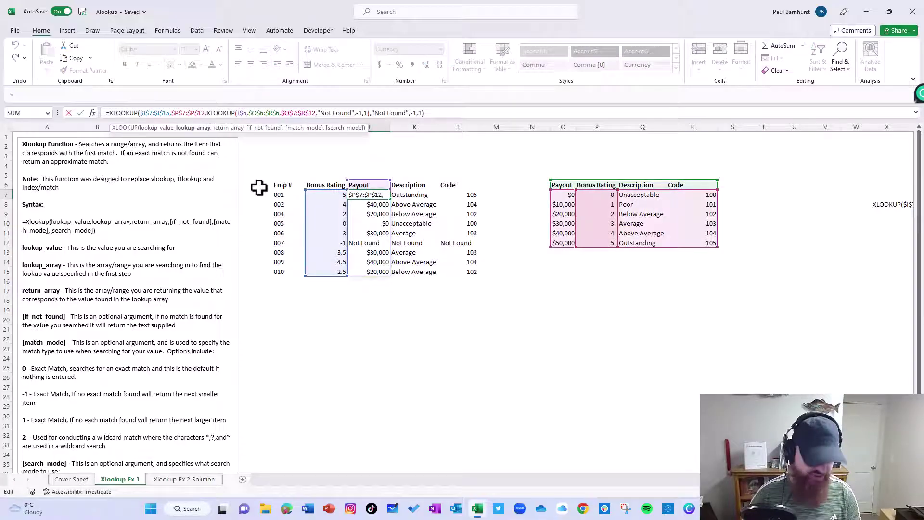
{"action": "key", "text": "Right"}
{"action": "key", "text": "Right"}
{"action": "key", "text": "Right"}
{"action": "key", "text": "Right"}
{"action": "key", "text": "Right"}
{"action": "key", "text": "Right"}
{"action": "key", "text": "Right"}
{"action": "key", "text": "Right"}
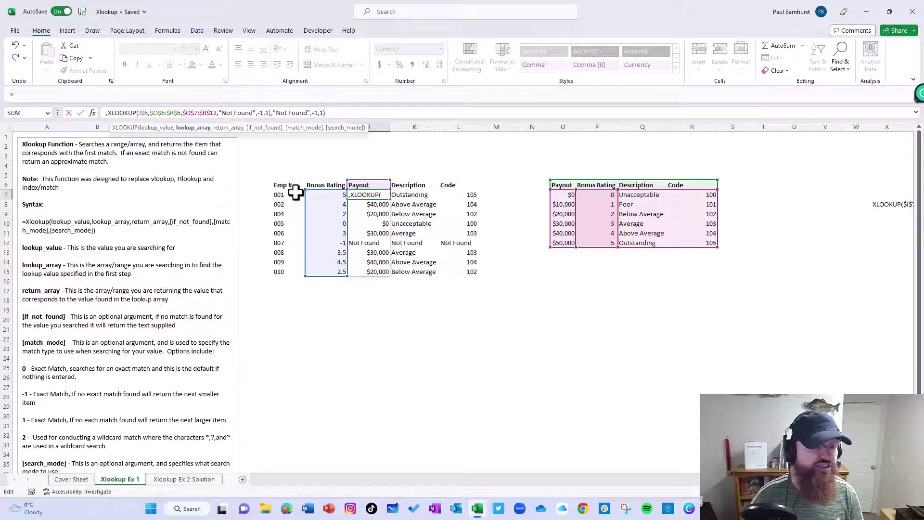
- Enlarge the formula bar and move the outer XLOOKUP's closing arguments, "Not Found",-1,1, onto a third line
{"action": "left_click_drag", "start_coordinate": [335, 120], "coordinate": [334, 188]}
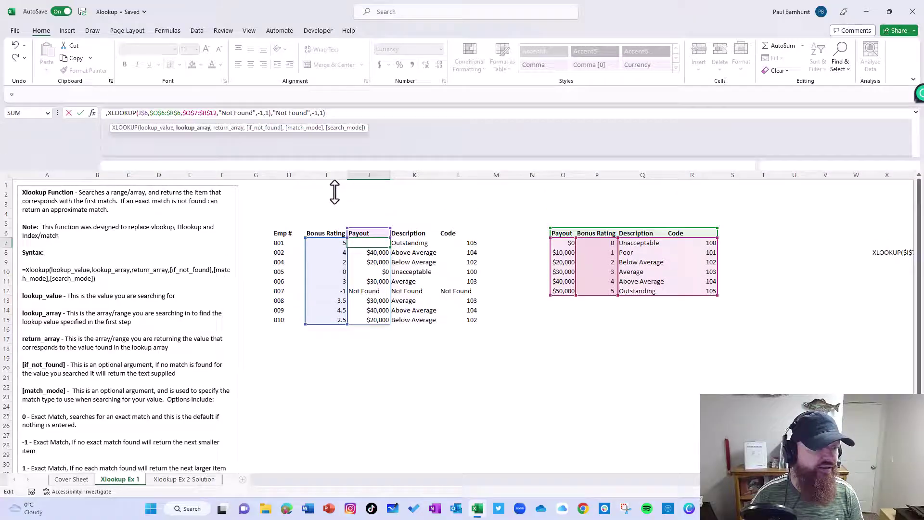
{"action": "left_click", "coordinate": [272, 121]}
{"action": "key", "text": "alt+Return"}
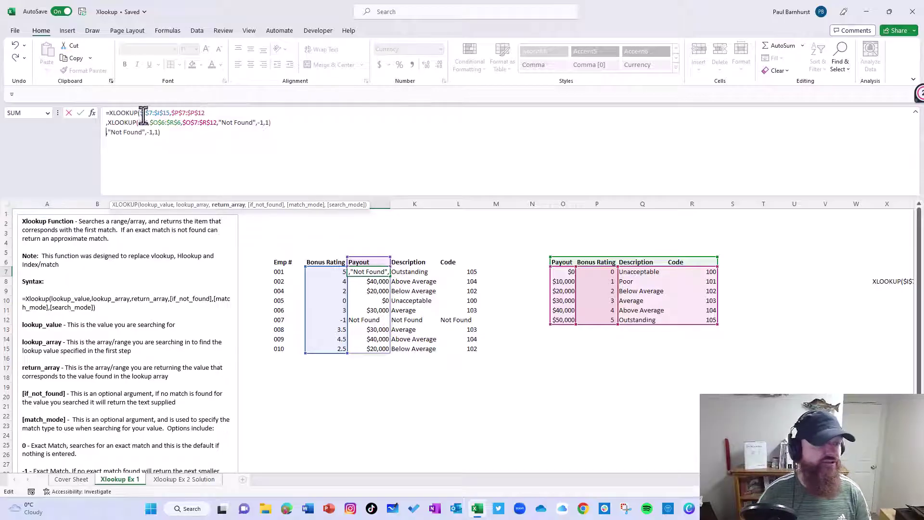
- Highlight the nested XLOOKUP and the outer closing arguments in the J7 formula, and discard the line-break edit
{"action": "left_click_drag", "start_coordinate": [108, 123], "coordinate": [273, 124]}
{"action": "left_click_drag", "start_coordinate": [102, 133], "coordinate": [177, 135]}
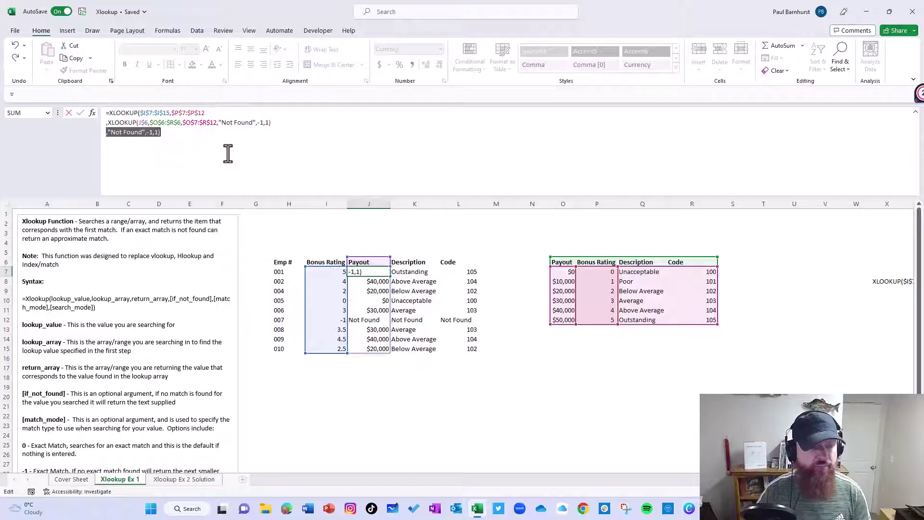
{"action": "key", "text": "Escape"}
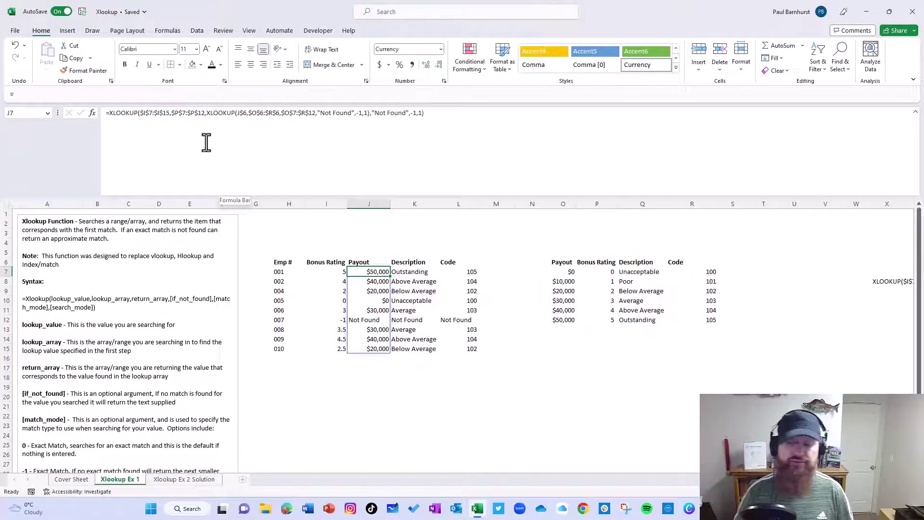
- Open the Xlookup Ex 2 Solution sheet and shrink the formula bar to a single line
{"action": "left_click", "coordinate": [175, 480]}
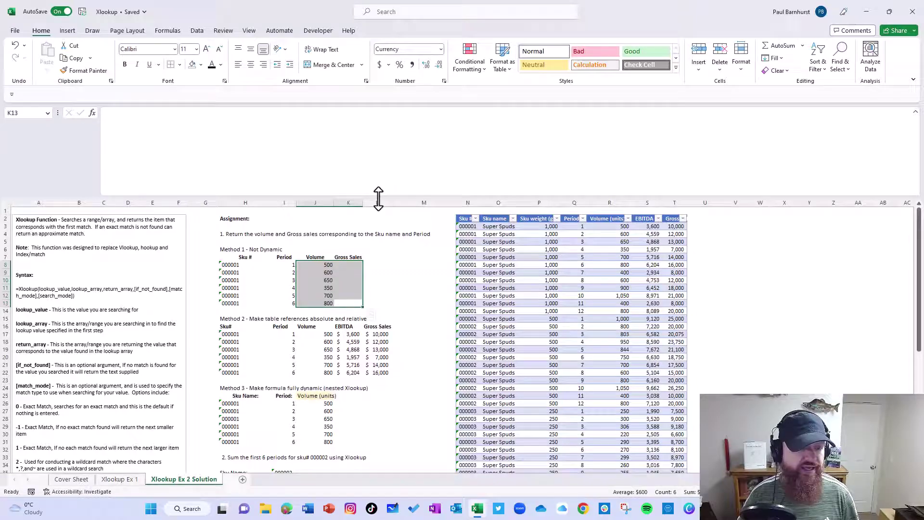
{"action": "left_click_drag", "start_coordinate": [377, 196], "coordinate": [377, 128]}
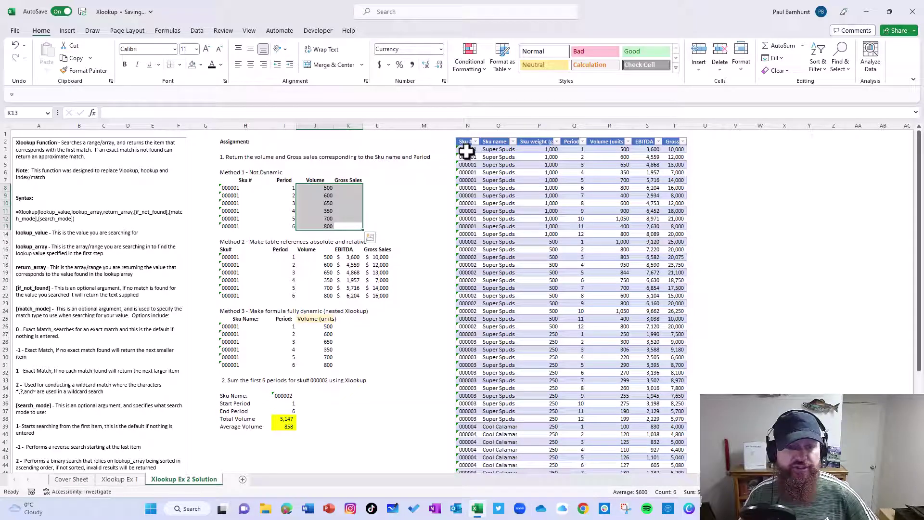
- Review the existing XLOOKUP in J8 and clear the Method 1 Volume results in J8:J13
{"action": "left_click", "coordinate": [236, 187]}
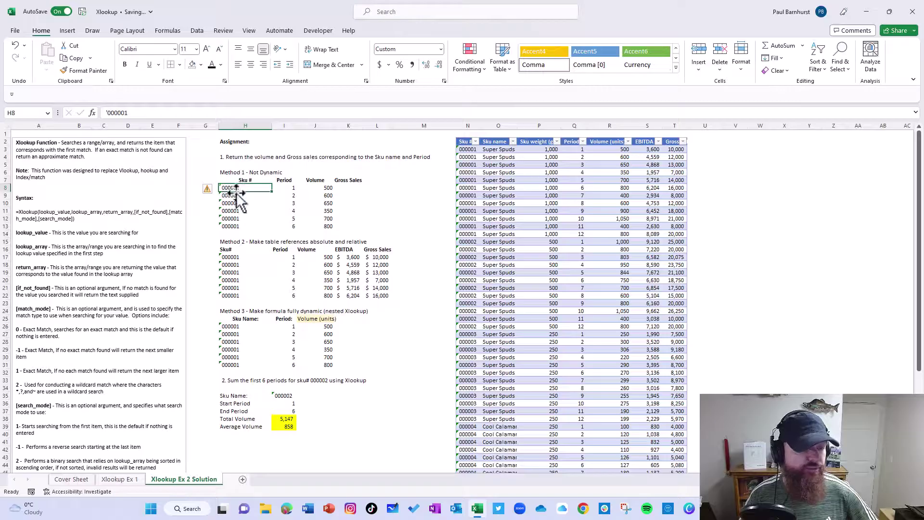
{"action": "left_click", "coordinate": [310, 188]}
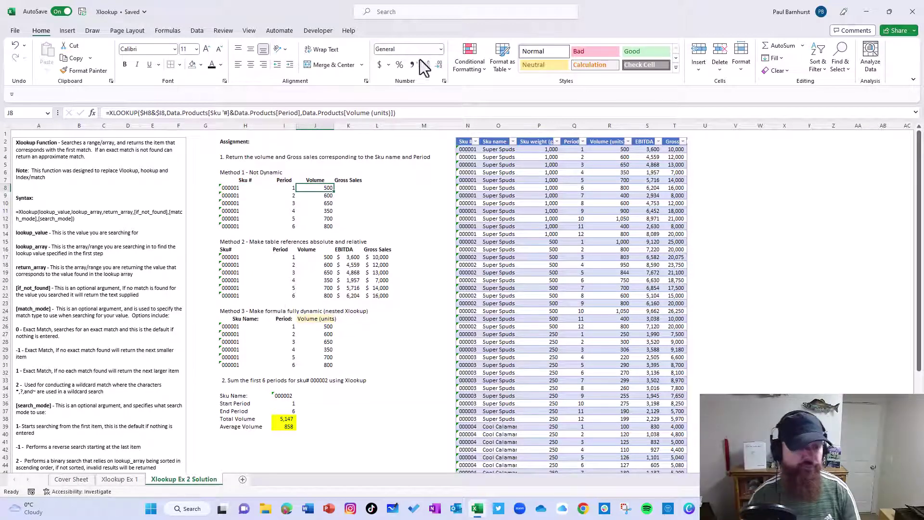
{"action": "left_click_drag", "start_coordinate": [397, 114], "coordinate": [36, 83]}
{"action": "key", "text": "Escape"}
{"action": "left_click_drag", "start_coordinate": [320, 186], "coordinate": [319, 225]}
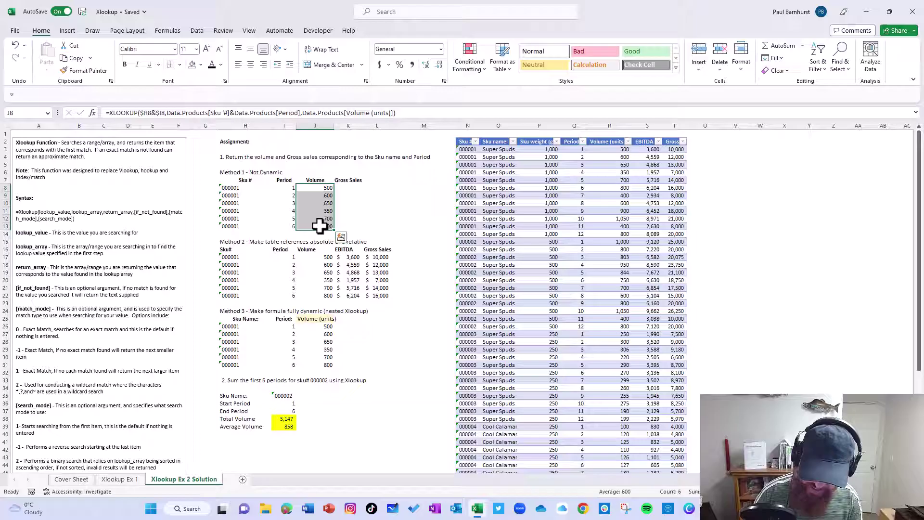
{"action": "key", "text": "Delete"}
{"action": "key", "text": "Up"}
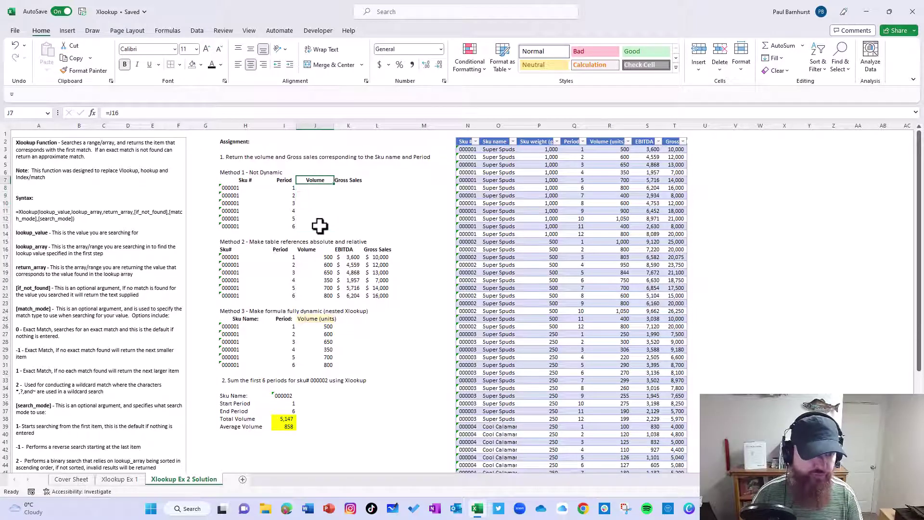
- Start an XLOOKUP formula in J8 with the combined Sku # and Period, H8&I8, as the lookup value
{"action": "key", "text": "Down"}
{"action": "type", "text": "=x"}
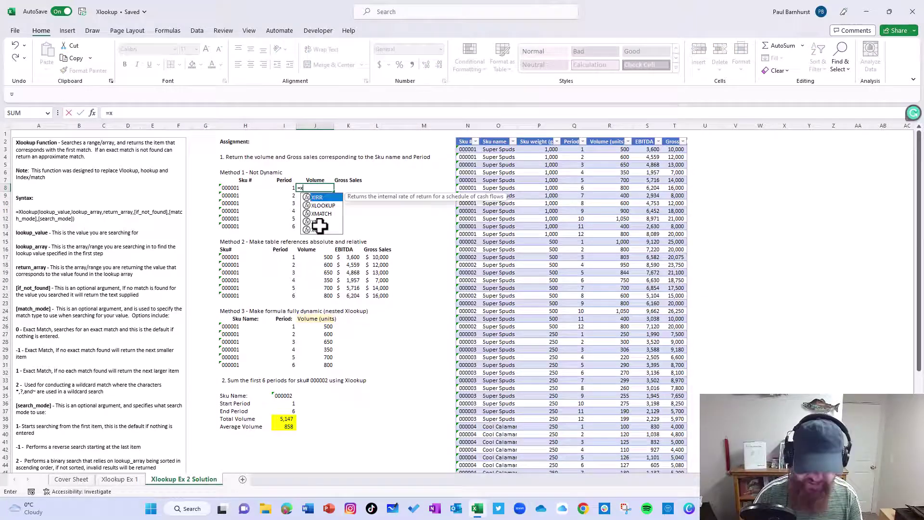
{"action": "type", "text": "lookup("}
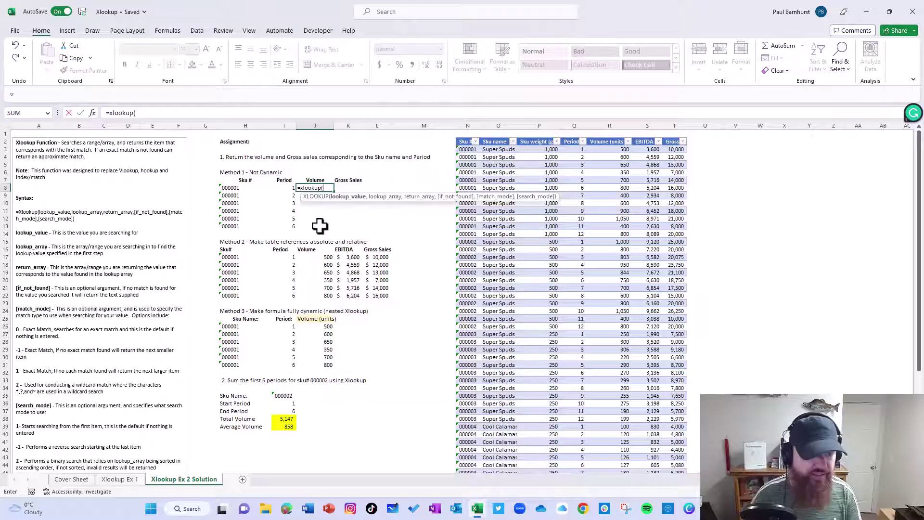
{"action": "left_click", "coordinate": [237, 189]}
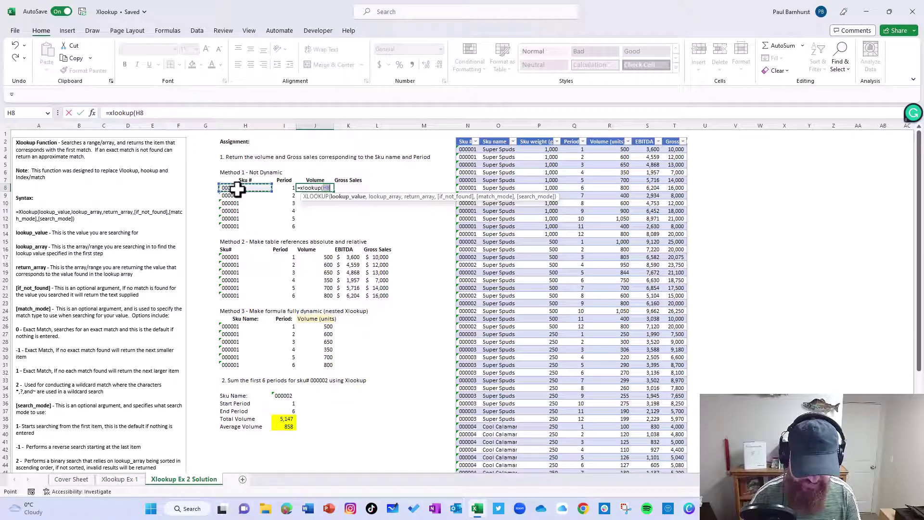
{"action": "type", "text": "&"}
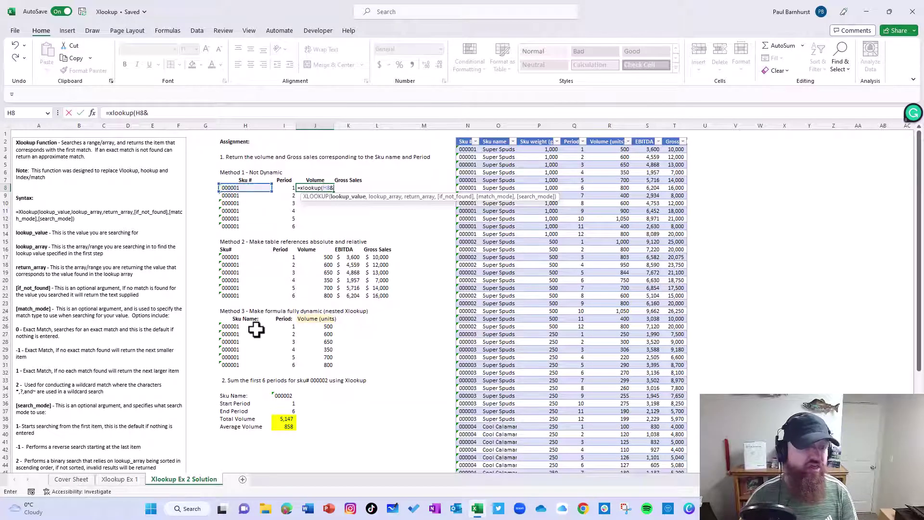
{"action": "left_click", "coordinate": [283, 185]}
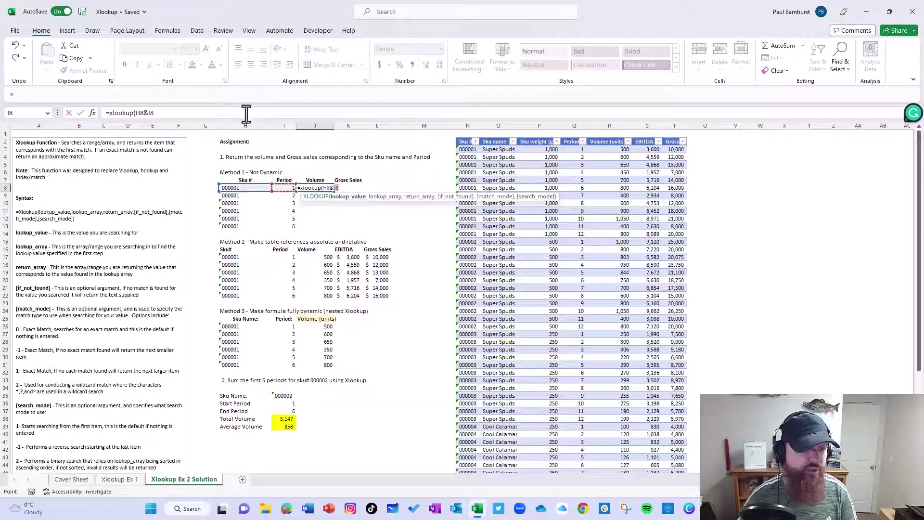
{"action": "left_click", "coordinate": [201, 112]}
{"action": "type", "text": ","}
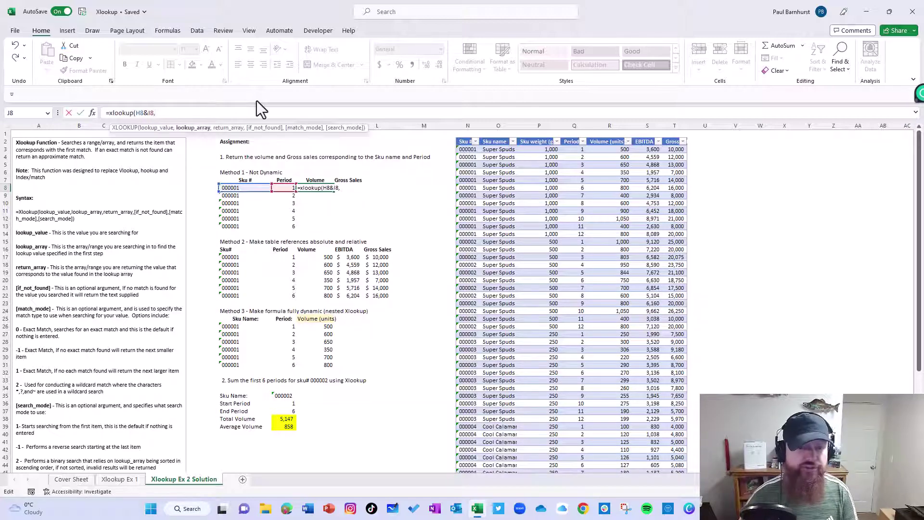
- Complete the formula with Data.Products[Sku '#]&Data.Products[Period] as lookup array and Data.Products[Volume (units)] as return array, and fill it down to J13
{"action": "left_click", "coordinate": [466, 135]}
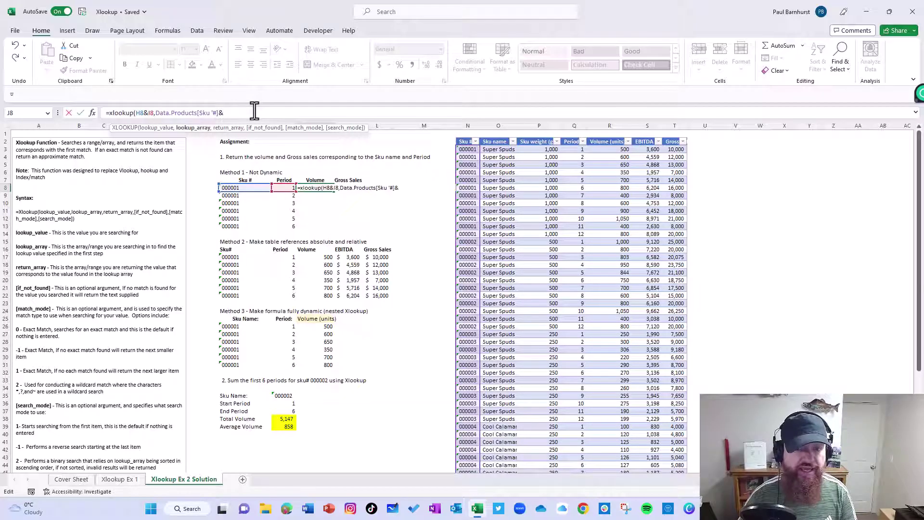
{"action": "left_click", "coordinate": [569, 134]}
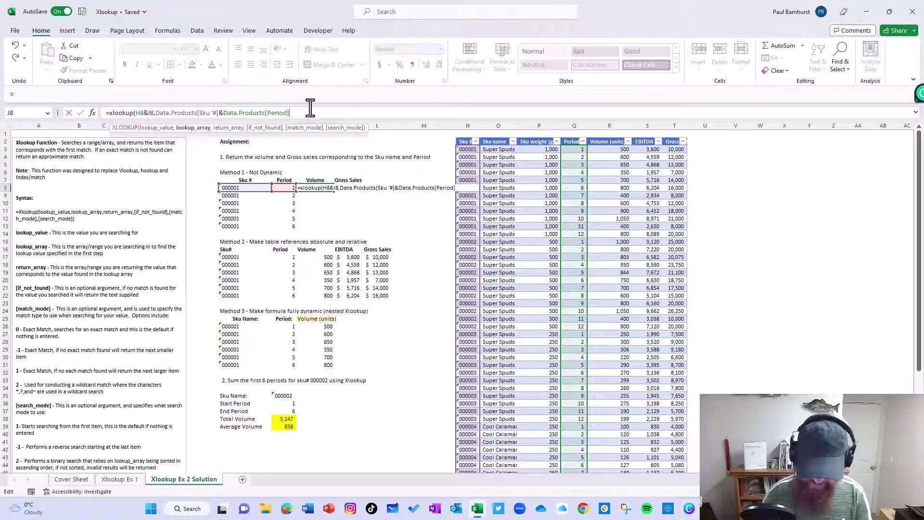
{"action": "type", "text": ","}
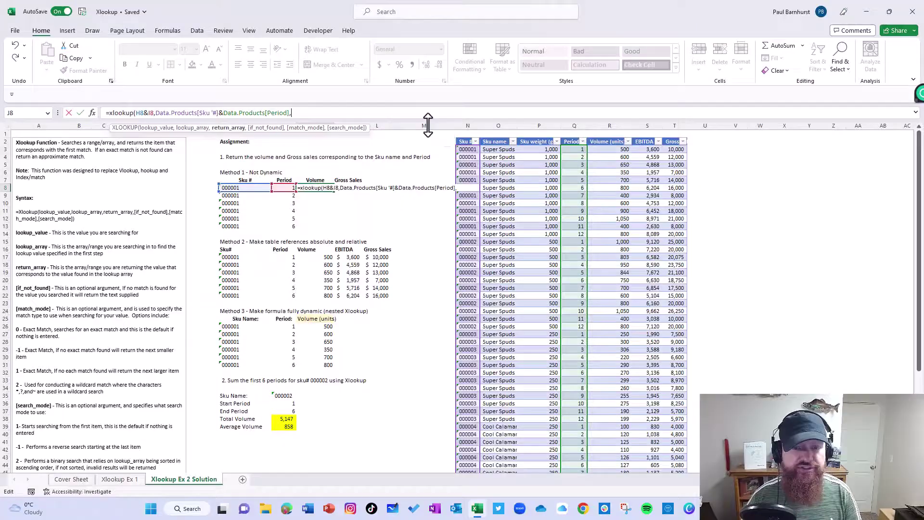
{"action": "left_click", "coordinate": [603, 136]}
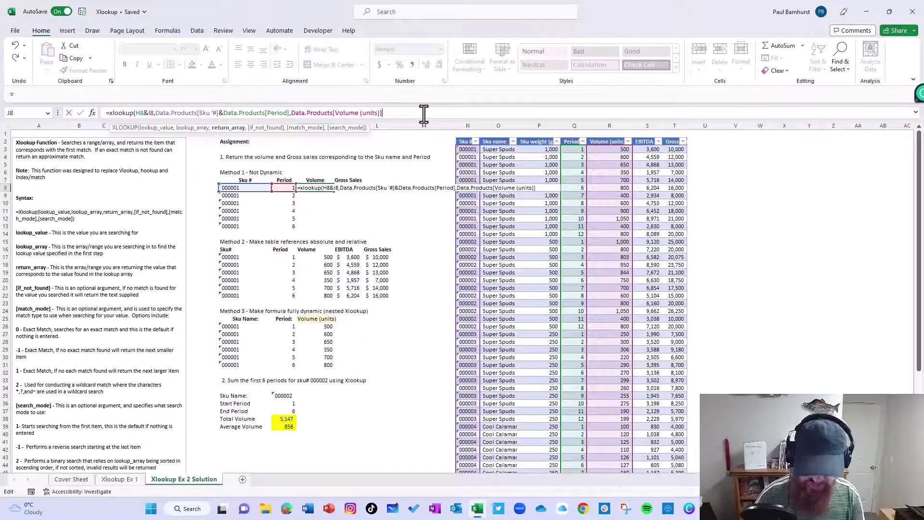
{"action": "key", "text": "Return"}
{"action": "left_click", "coordinate": [321, 189]}
{"action": "double_click", "coordinate": [334, 192]}
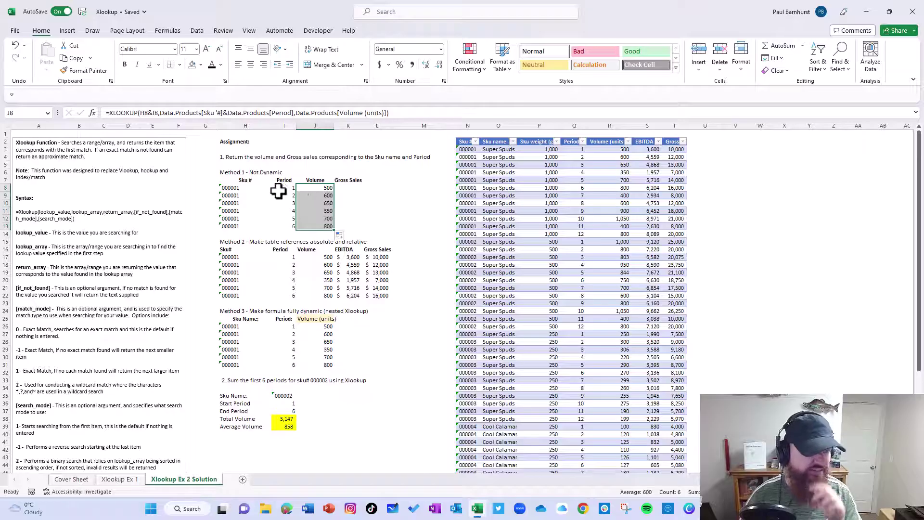
- Extend the lookup value in the J8 formula to the full ranges H8:H13&I8:I13
{"action": "left_click", "coordinate": [280, 189]}
{"action": "left_click", "coordinate": [326, 189]}
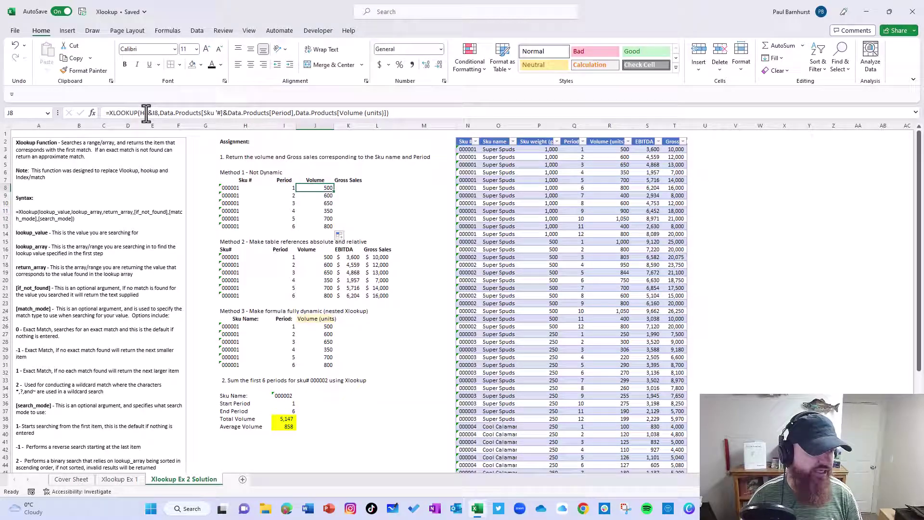
{"action": "left_click", "coordinate": [146, 114]}
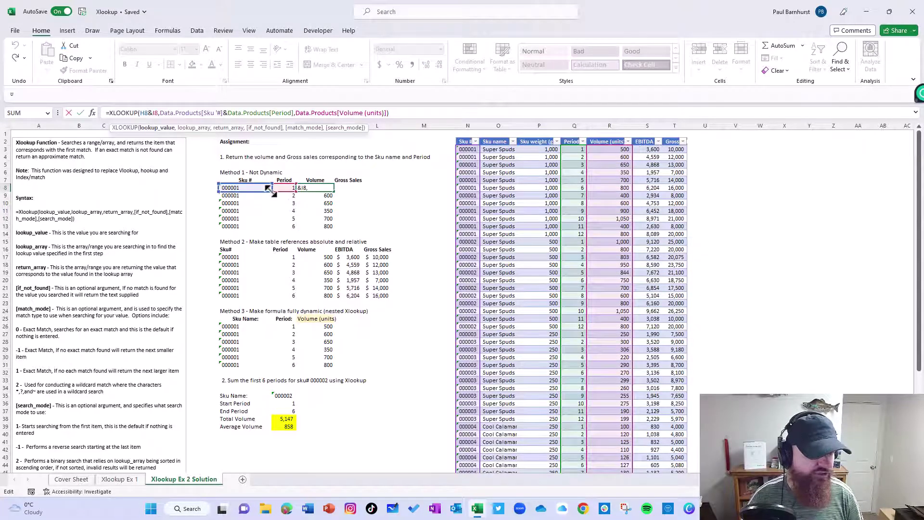
{"action": "left_click_drag", "start_coordinate": [271, 191], "coordinate": [272, 226]}
{"action": "left_click_drag", "start_coordinate": [295, 193], "coordinate": [295, 228]}
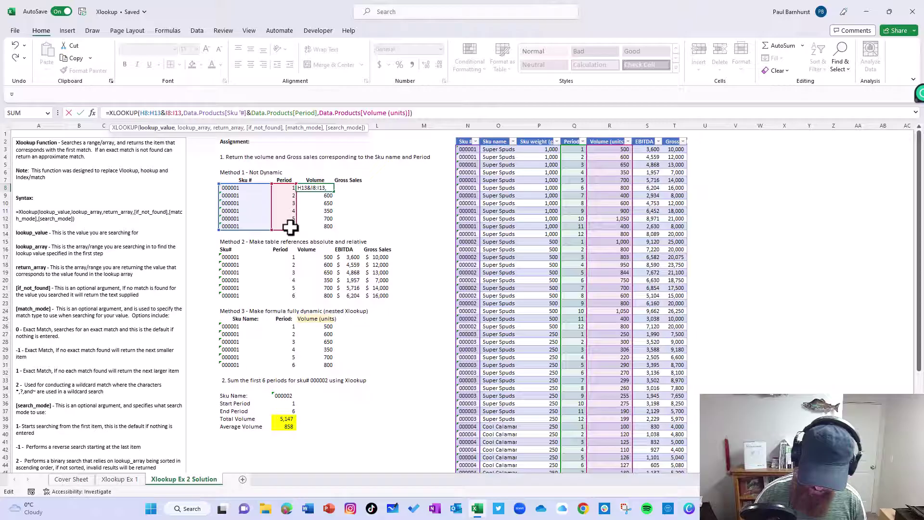
{"action": "key", "text": "Return"}
- Clear the old Volume formulas in J9:J13 to make room for the array spilling from J8
{"action": "key", "text": "ctrl+shift+Down"}
{"action": "key", "text": "ctrl+q"}
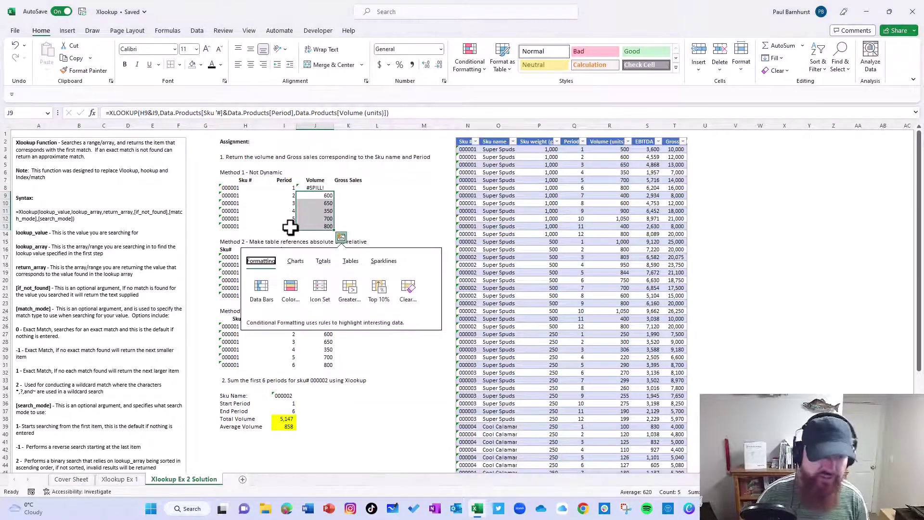
{"action": "key", "text": "Escape"}
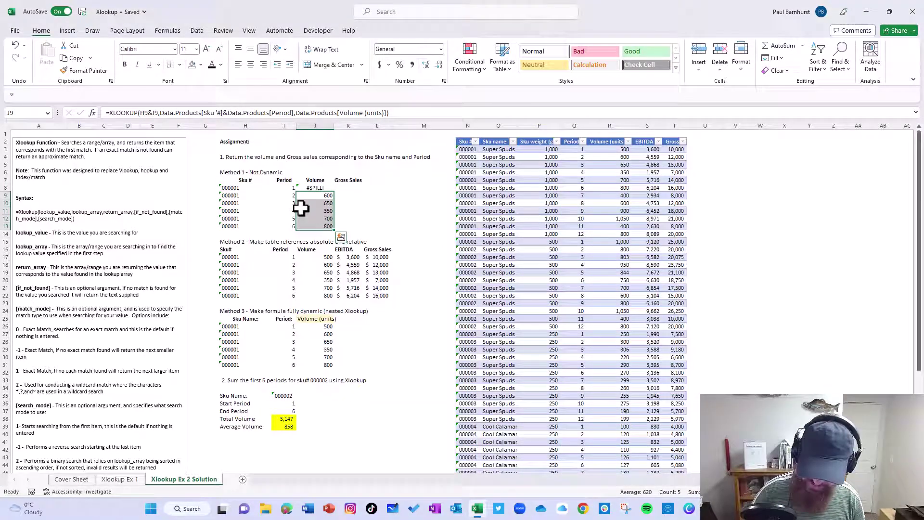
{"action": "key", "text": "Delete"}
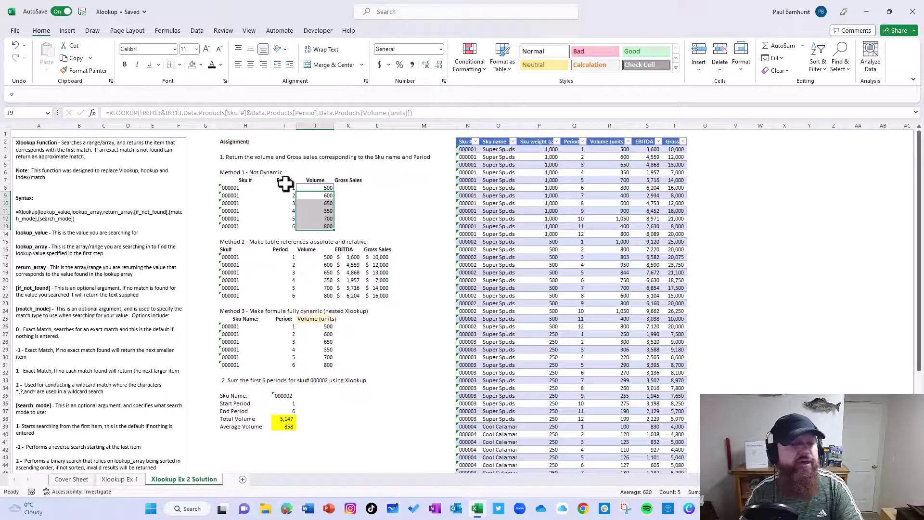
- Try copying the Volume formula from J8 to the Gross Sales cell K8, and inspect the copied formula's references
{"action": "left_click", "coordinate": [323, 187]}
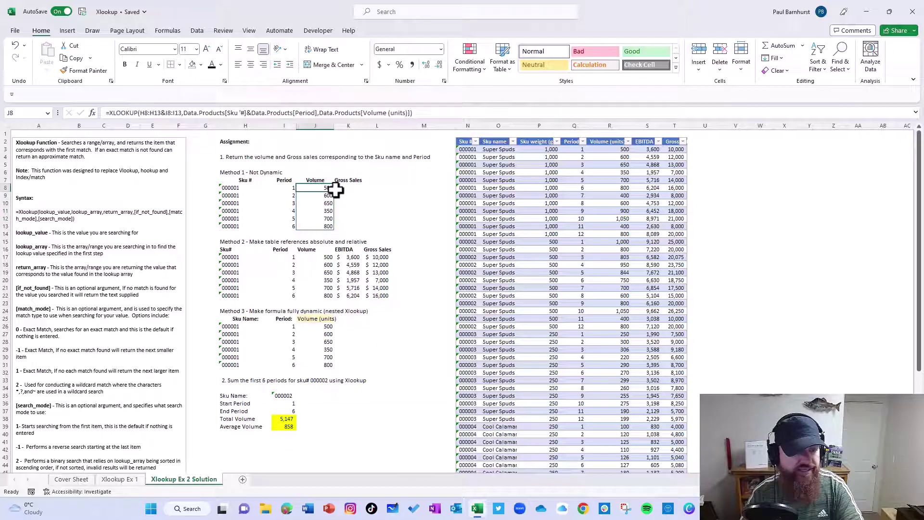
{"action": "left_click_drag", "start_coordinate": [334, 191], "coordinate": [354, 191]}
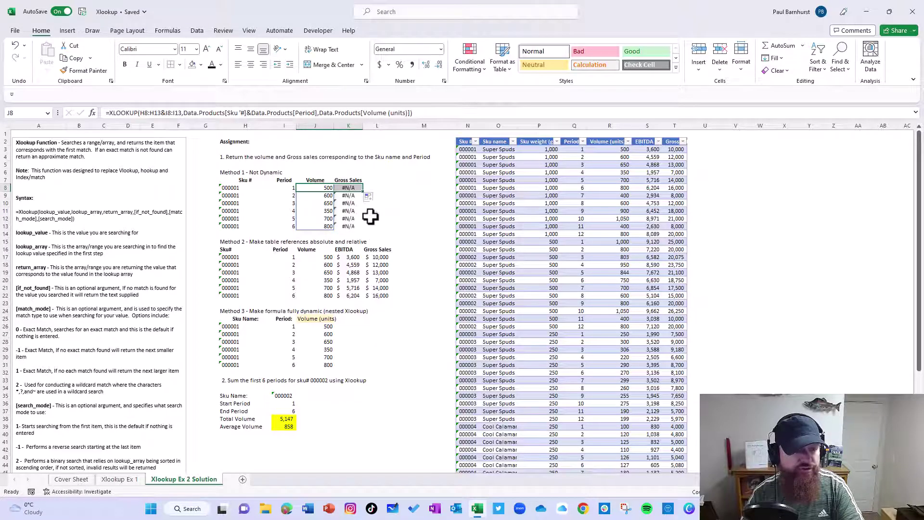
{"action": "left_click", "coordinate": [352, 188]}
{"action": "left_click", "coordinate": [293, 109]}
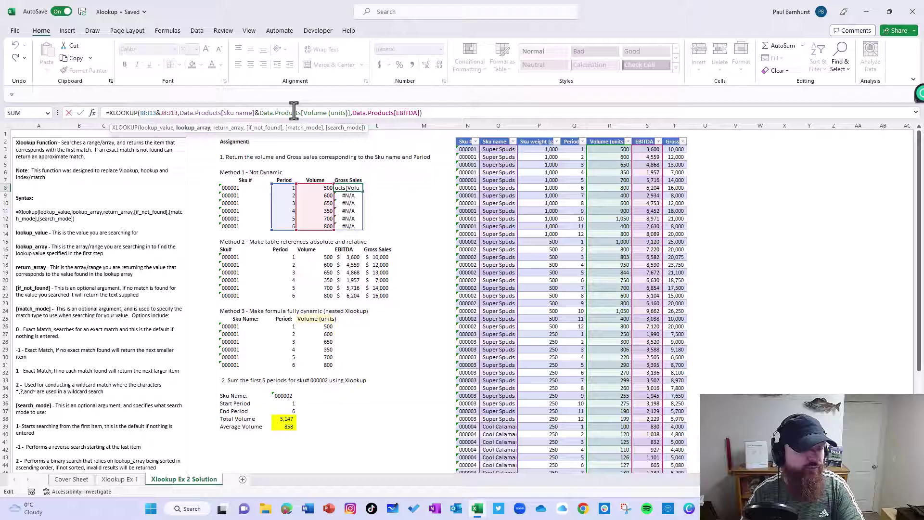
{"action": "key", "text": "Escape"}
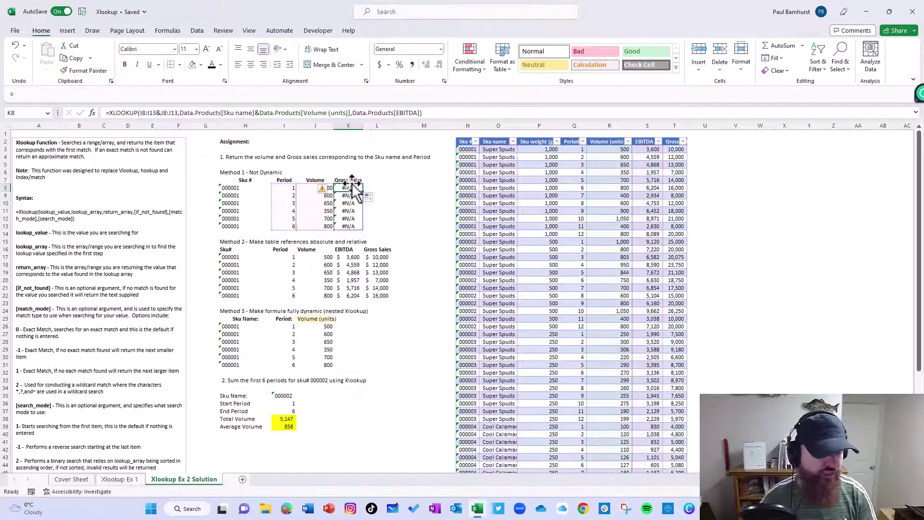
- Make the lookup value references in the J8 formula absolute, as $H$8:$H$13&$I$8:$I$13
{"action": "left_click", "coordinate": [313, 188]}
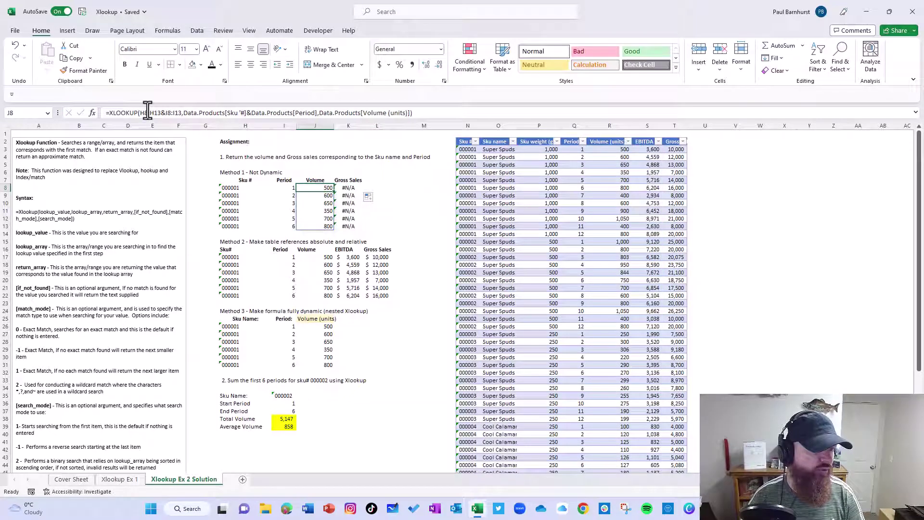
{"action": "left_click_drag", "start_coordinate": [147, 110], "coordinate": [179, 112]}
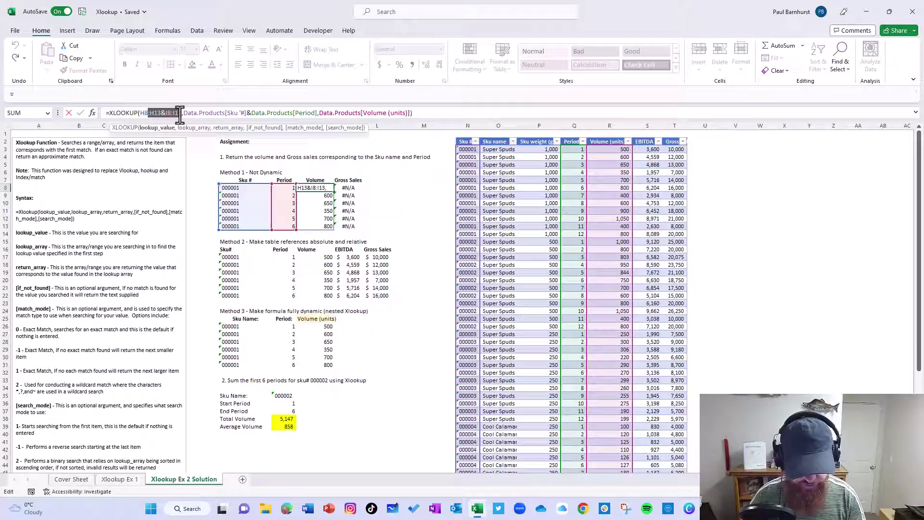
{"action": "key", "text": "F4"}
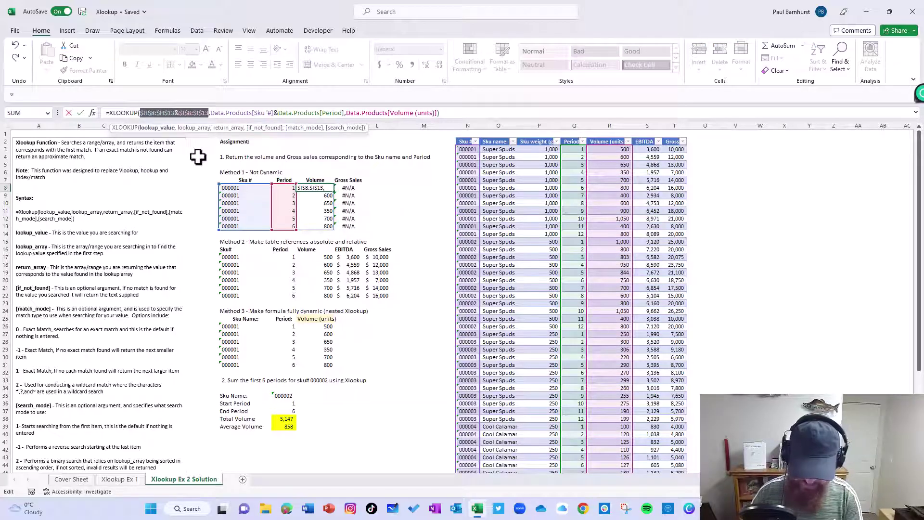
{"action": "key", "text": "Return"}
- Try copying the J8 formula with absolute lookup values into Gross Sales, and clear K8:K13 again
{"action": "left_click", "coordinate": [324, 188]}
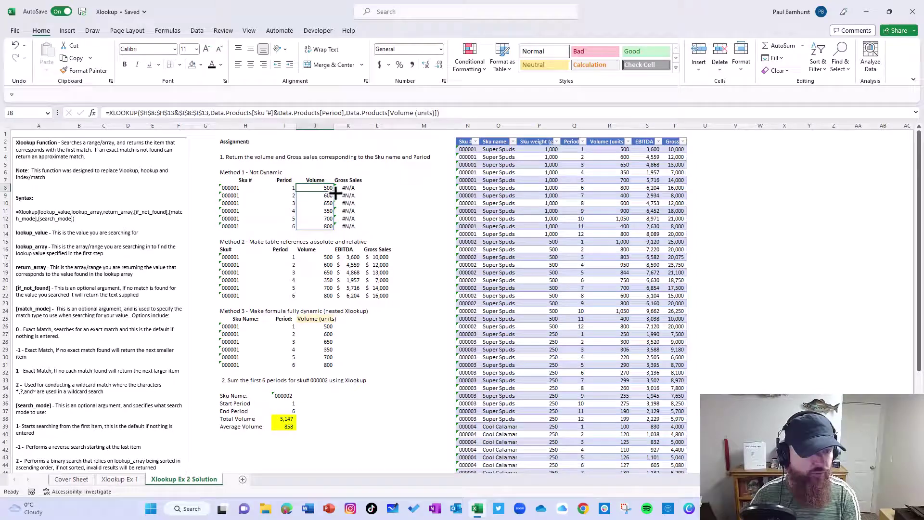
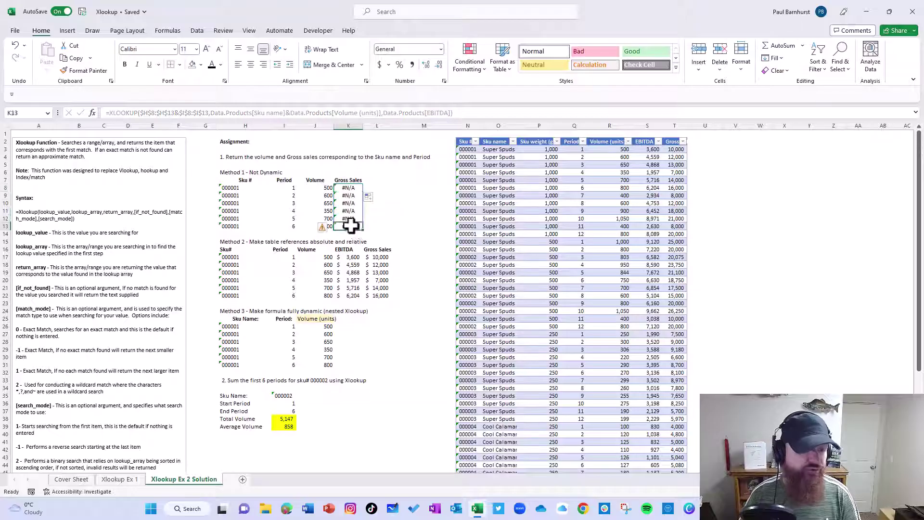
{"action": "key", "text": "Delete"}
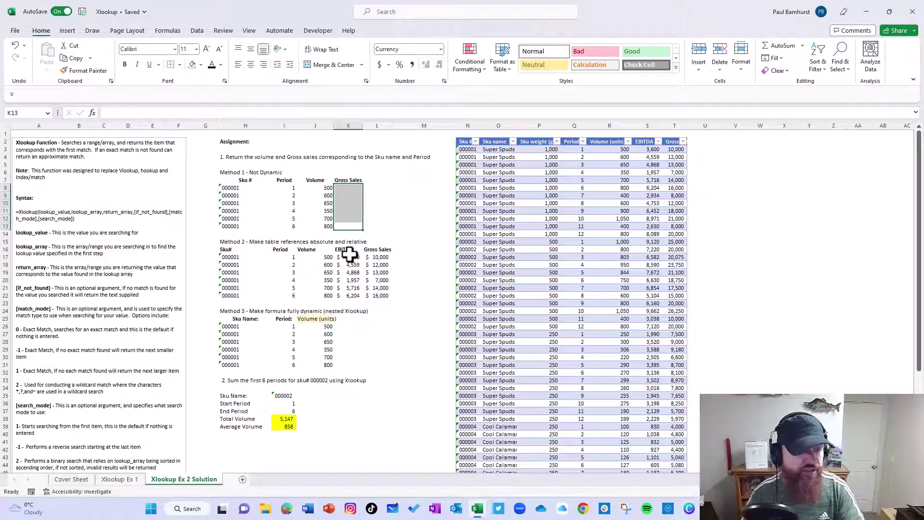
- Extend the lookup values in the Method 2 Volume formula in J17 to $H17:$H22&$I17:$I22
{"action": "left_click", "coordinate": [325, 257]}
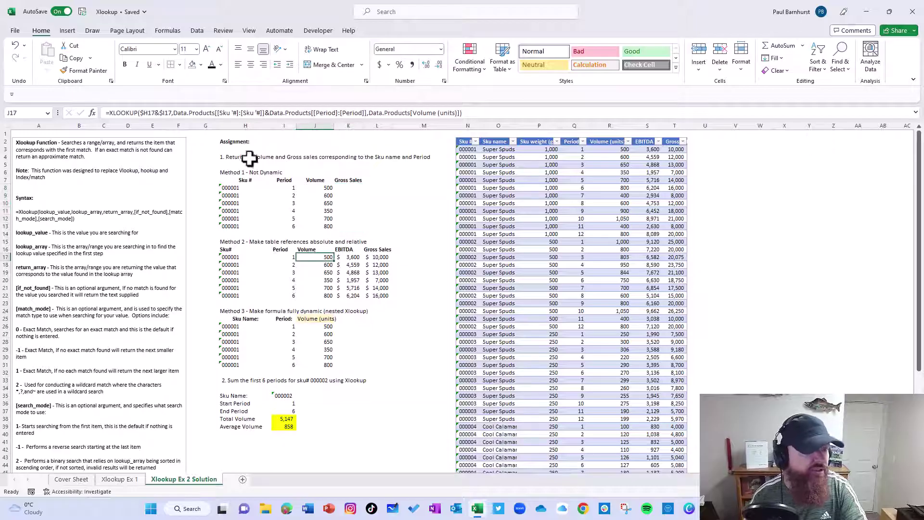
{"action": "left_click", "coordinate": [222, 113]}
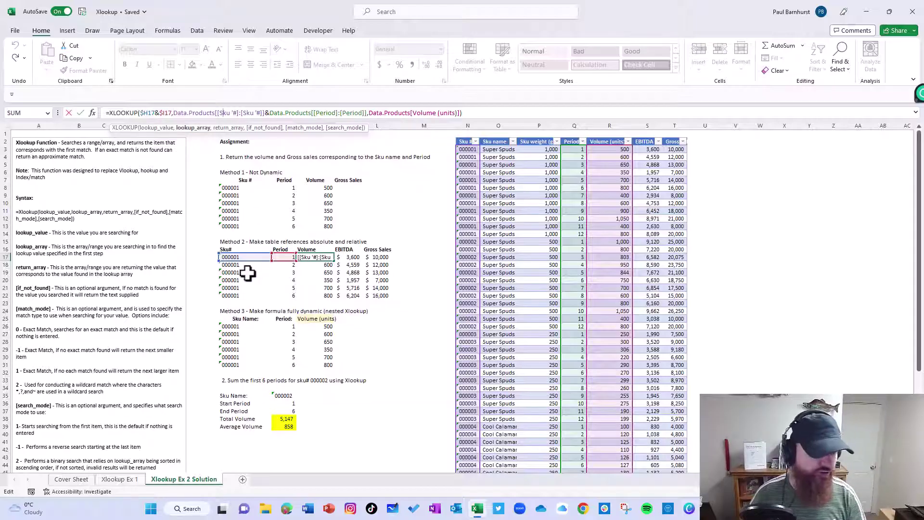
{"action": "left_click_drag", "start_coordinate": [272, 261], "coordinate": [265, 297]}
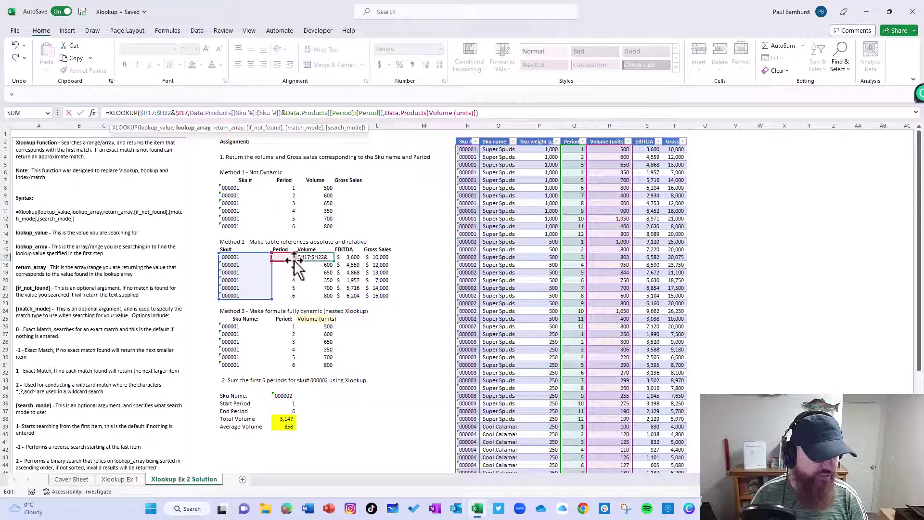
{"action": "left_click_drag", "start_coordinate": [295, 261], "coordinate": [295, 299]}
{"action": "key", "text": "Return"}
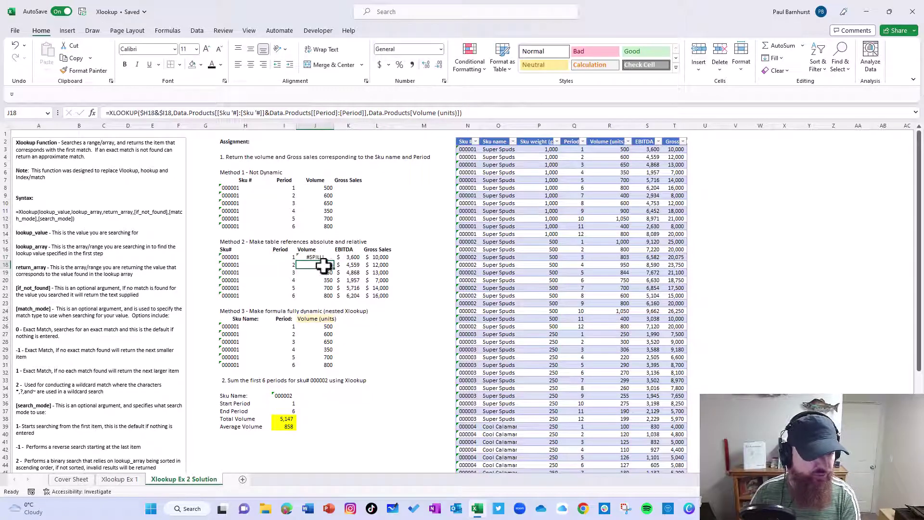
- Clear the old Volume formulas in J18:J22 to make room for the spilled array, and inspect the J17 formula's references
{"action": "left_click_drag", "start_coordinate": [324, 266], "coordinate": [325, 295]}
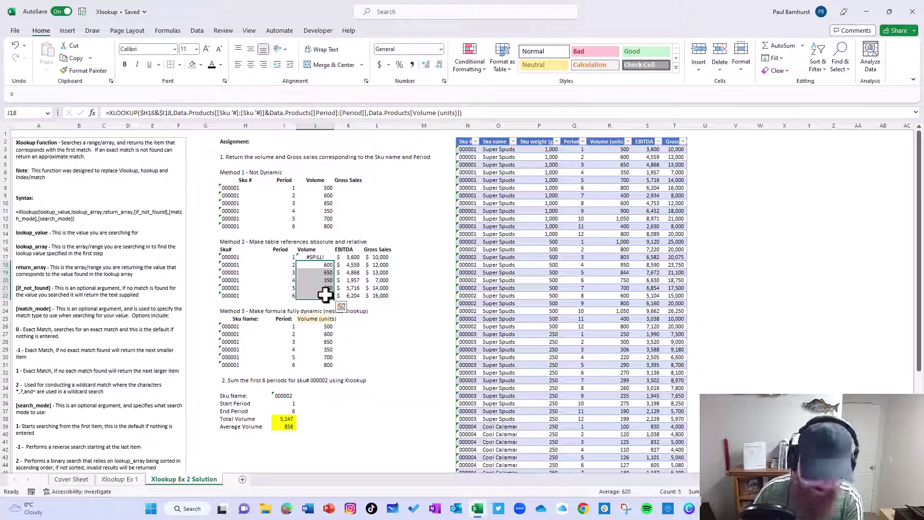
{"action": "key", "text": "Delete"}
{"action": "left_click", "coordinate": [312, 257]}
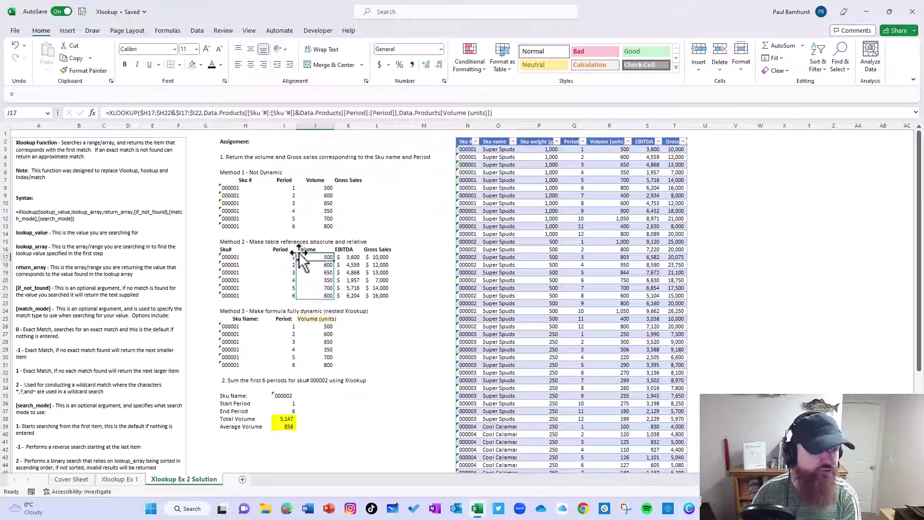
{"action": "left_click", "coordinate": [243, 111]}
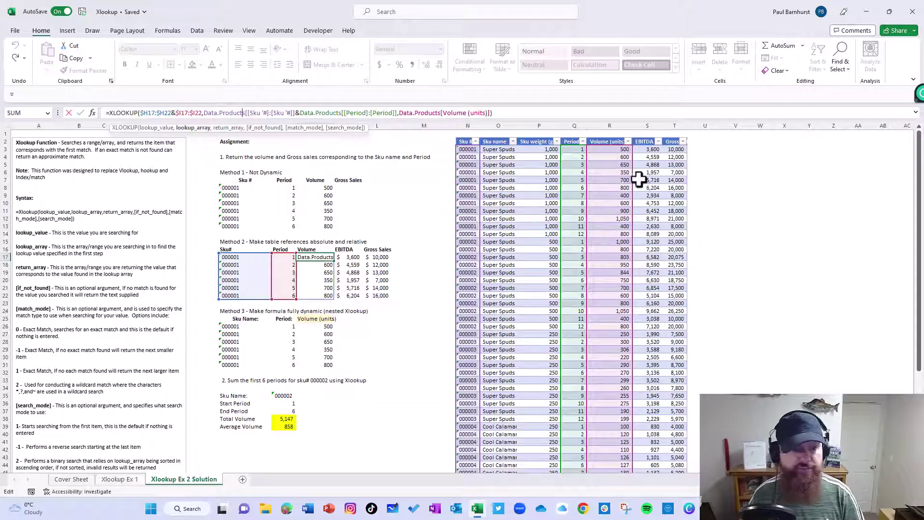
{"action": "key", "text": "ctrl+Return"}
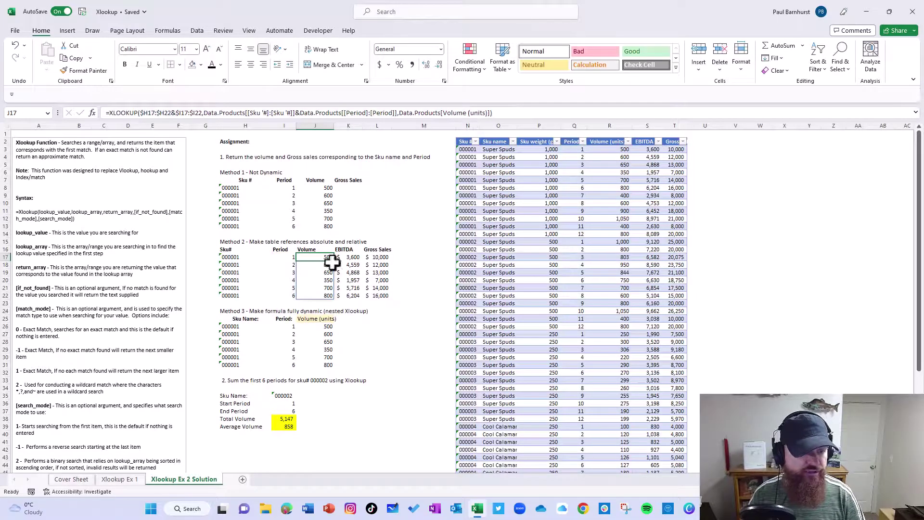
- Fill the J17 formula into the EBITDA cell K17, clear K18:K22, and copy the currency format of K18 to K17
{"action": "left_click_drag", "start_coordinate": [334, 261], "coordinate": [355, 295]}
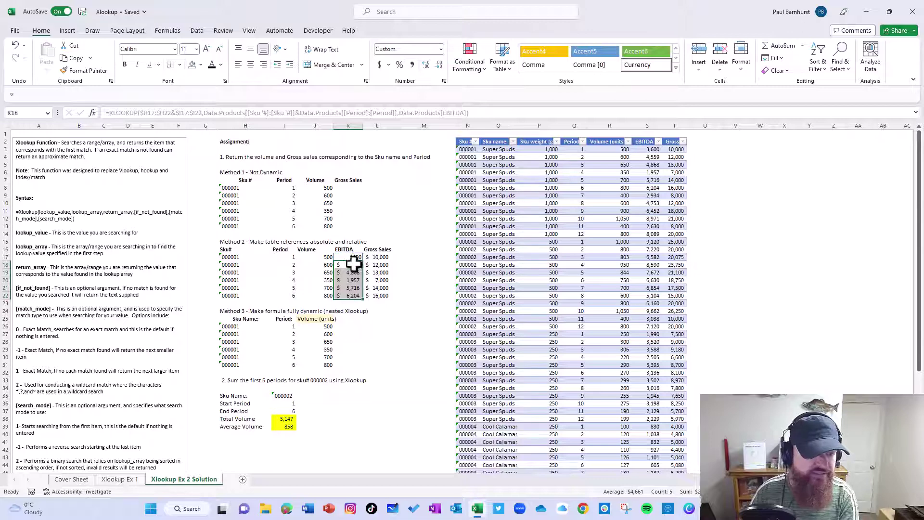
{"action": "key", "text": "Delete"}
{"action": "left_click", "coordinate": [77, 71]}
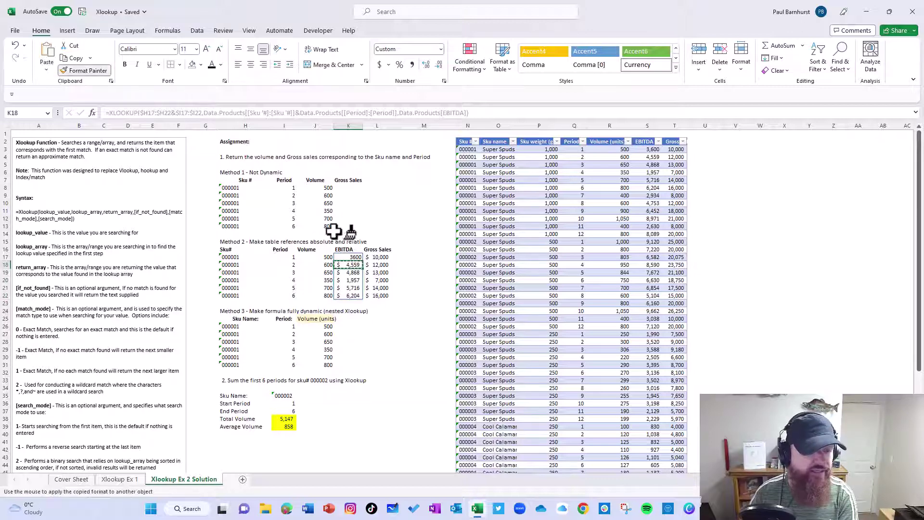
{"action": "left_click", "coordinate": [350, 256]}
{"action": "left_click", "coordinate": [409, 280]}
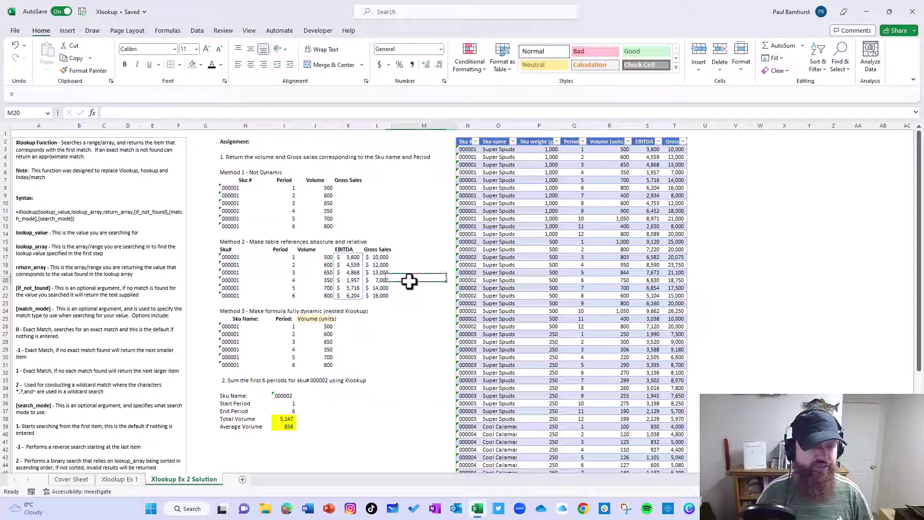
- Fill the EBITDA formula from K17 into the Gross Sales cell L17, clear L18:L22, and check the copied formula's return column
{"action": "left_click", "coordinate": [355, 257]}
{"action": "left_click_drag", "start_coordinate": [363, 261], "coordinate": [388, 295]}
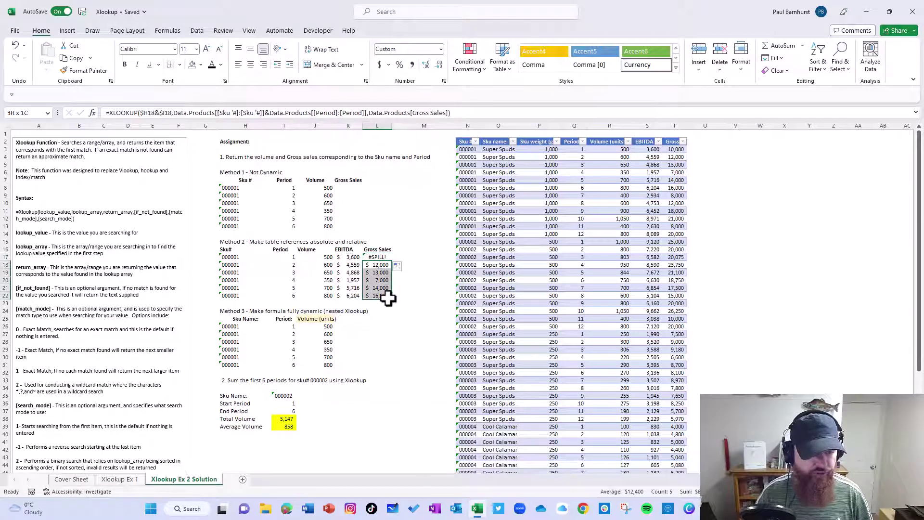
{"action": "key", "text": "Delete"}
{"action": "left_click", "coordinate": [382, 256]}
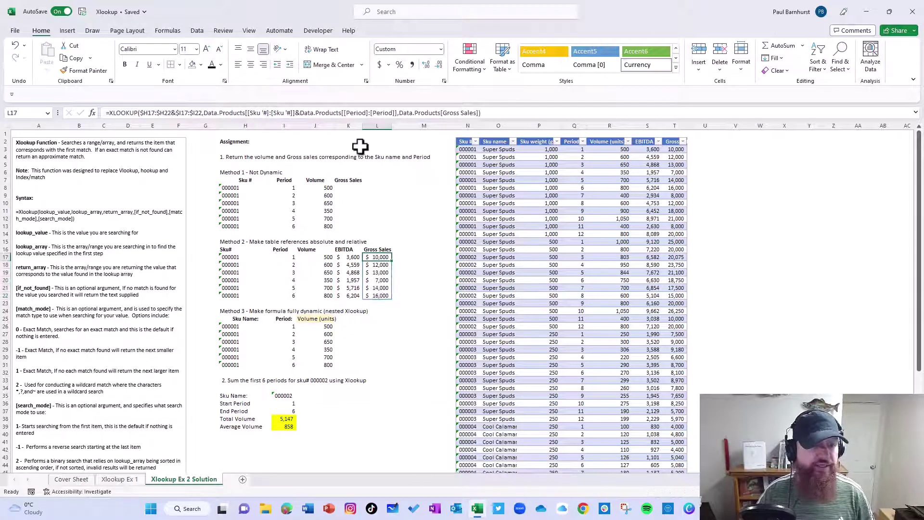
{"action": "left_click", "coordinate": [410, 114]}
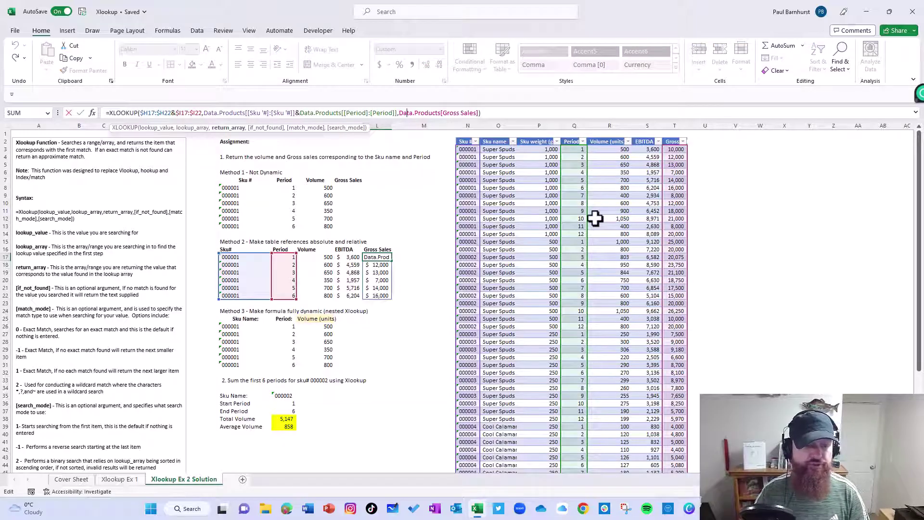
{"action": "key", "text": "Escape"}
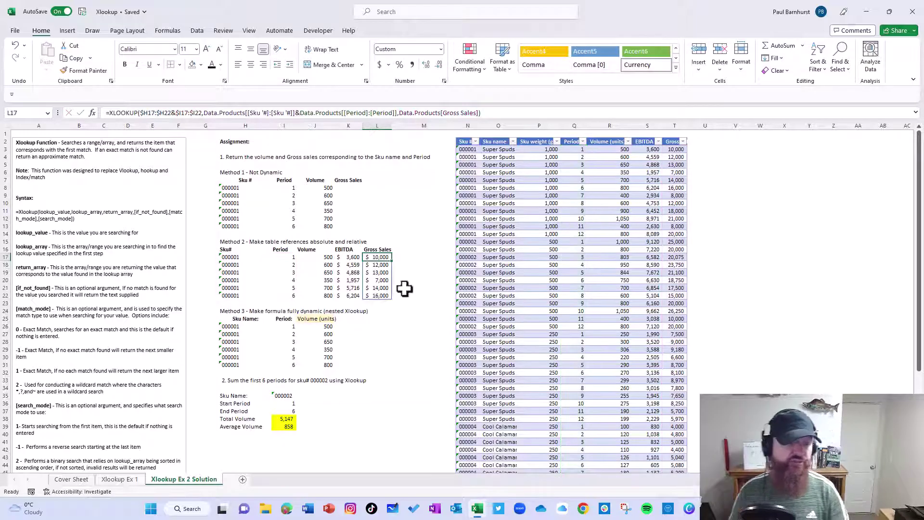
- Try renaming the EBITDA header in K16 as Gross Sales, and undo the renaming
{"action": "left_click", "coordinate": [328, 261]}
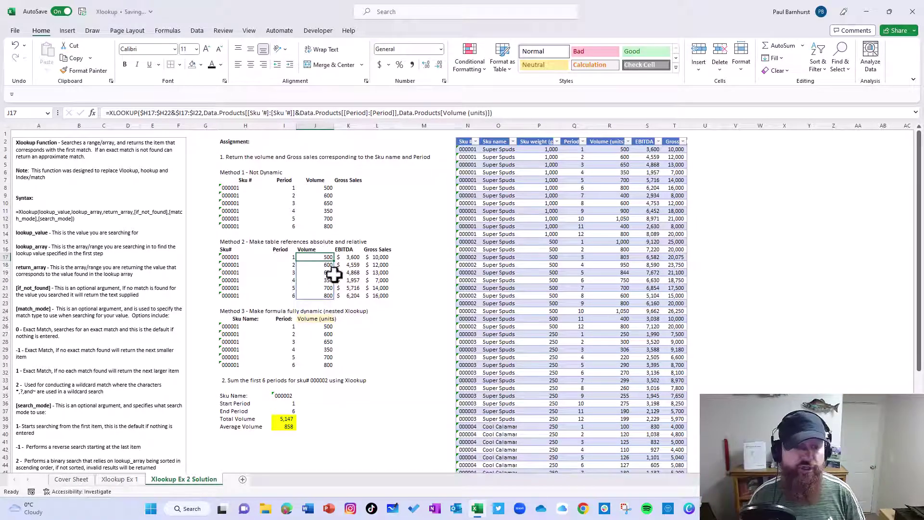
{"action": "left_click", "coordinate": [380, 249]}
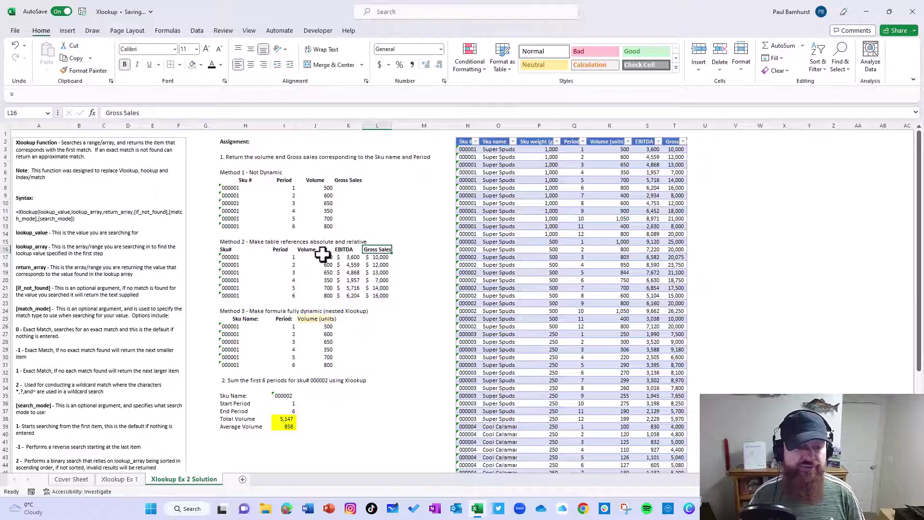
{"action": "left_click", "coordinate": [347, 249]}
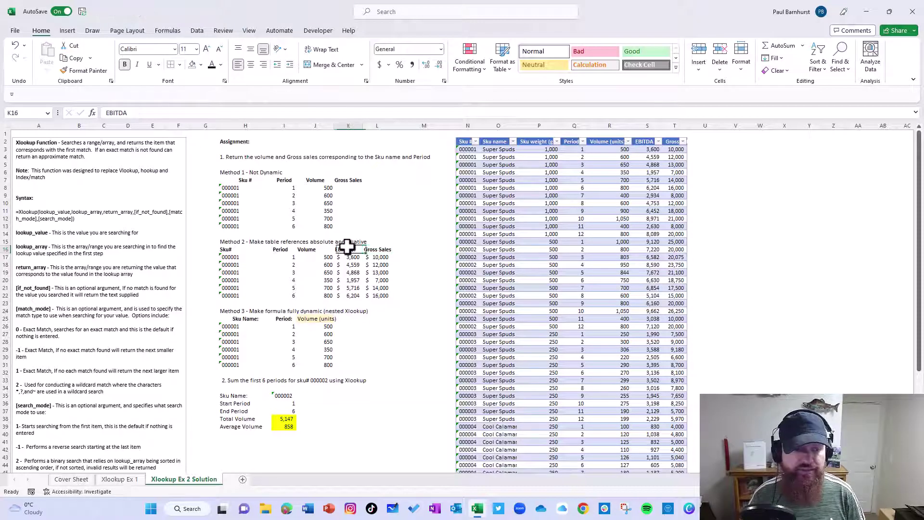
{"action": "type", "text": "Gross"}
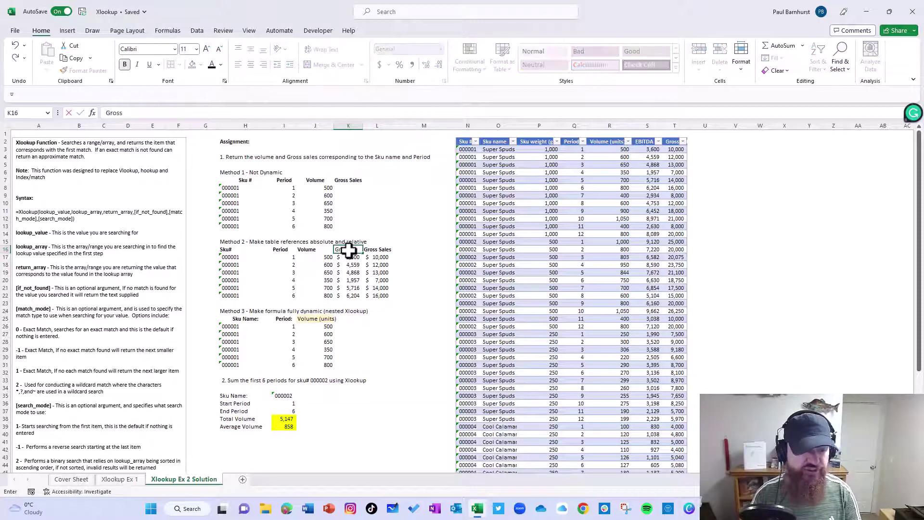
{"action": "type", "text": " Sales"}
{"action": "key", "text": "Return"}
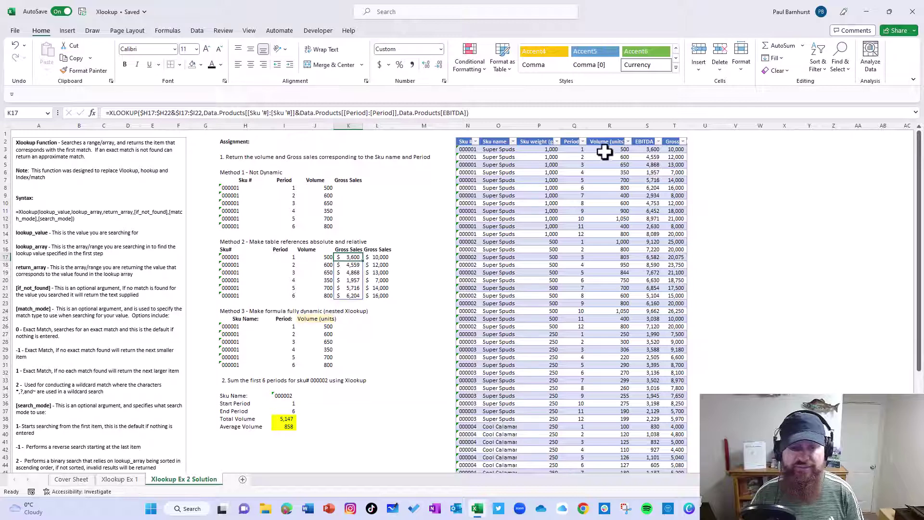
{"action": "key", "text": "Up"}
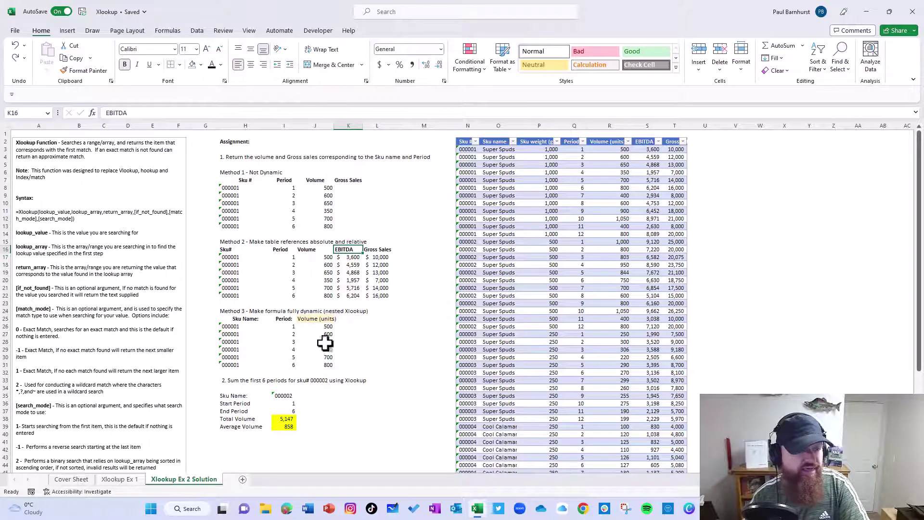
- Show the full Method 3 formula in J26 and examine its lookup values, nested XLOOKUP and return array
{"action": "left_click", "coordinate": [324, 326]}
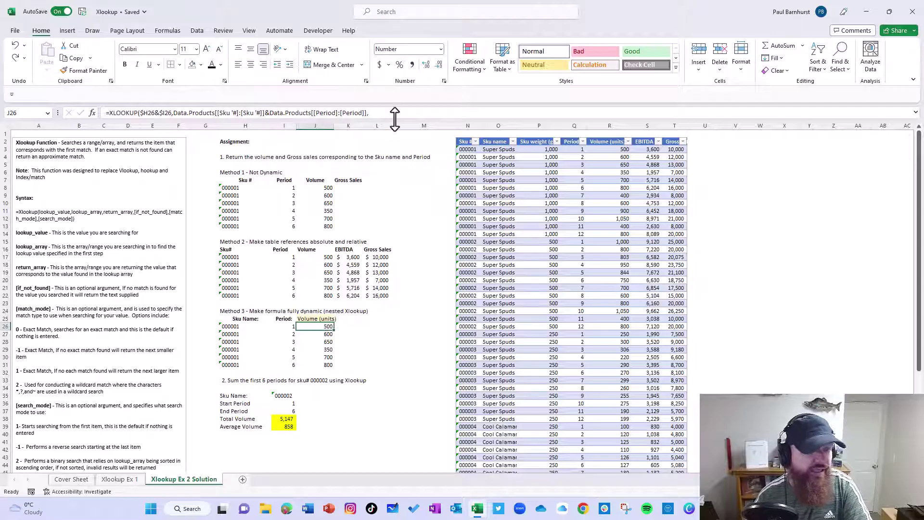
{"action": "left_click_drag", "start_coordinate": [389, 119], "coordinate": [392, 206]}
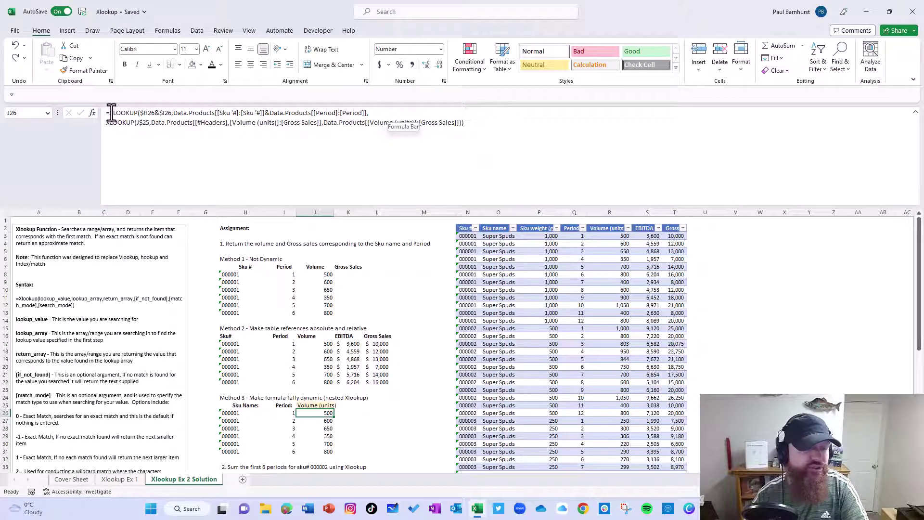
{"action": "left_click_drag", "start_coordinate": [111, 113], "coordinate": [415, 135]}
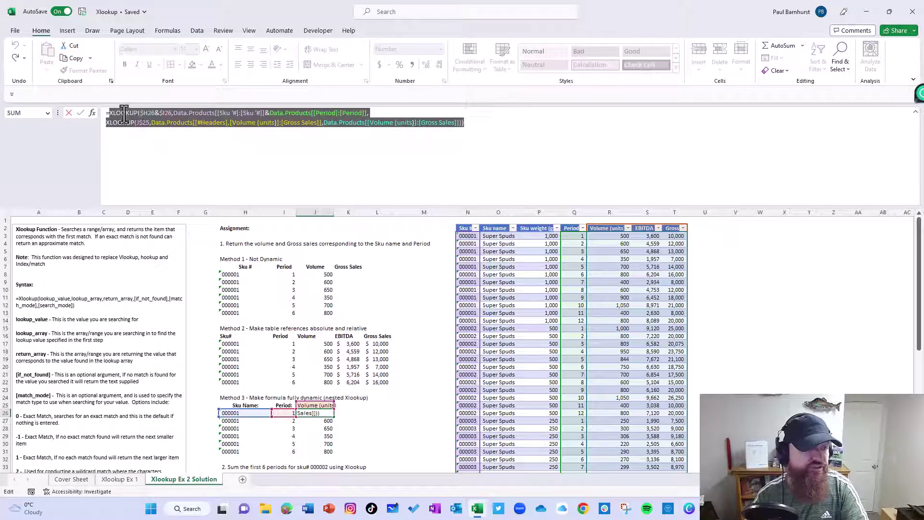
{"action": "left_click", "coordinate": [147, 112]}
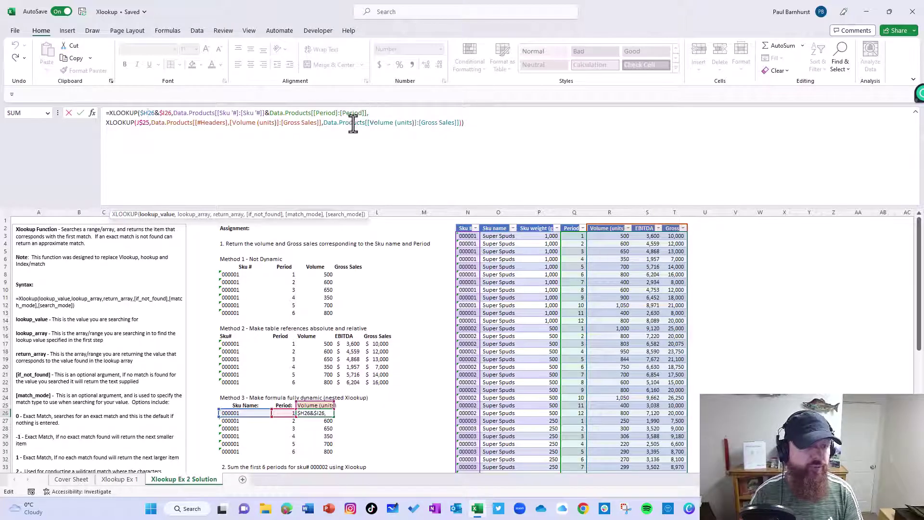
{"action": "left_click", "coordinate": [124, 122]}
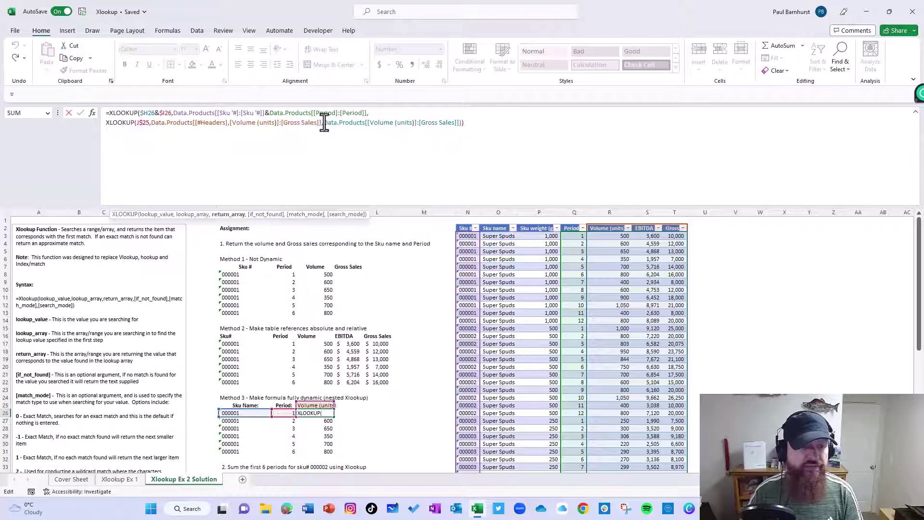
{"action": "left_click_drag", "start_coordinate": [324, 123], "coordinate": [457, 128]}
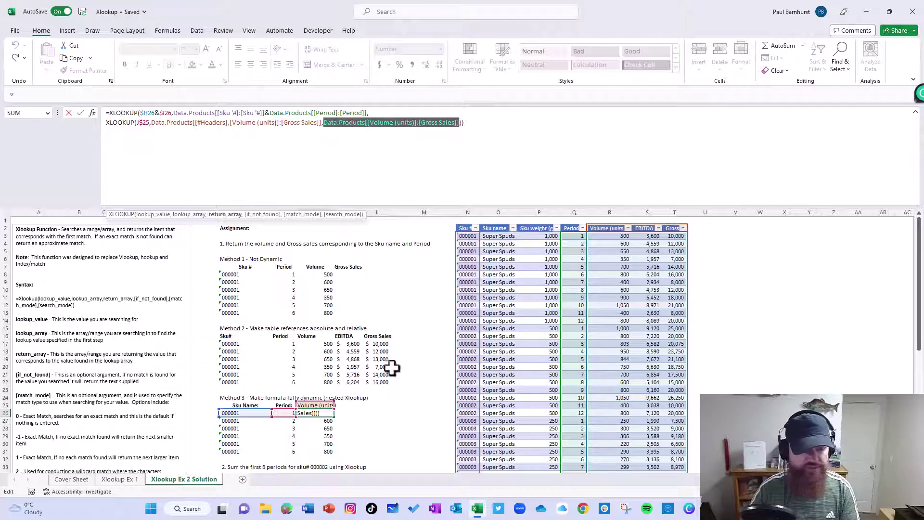
{"action": "key", "text": "Escape"}
- Switch the Method 3 column header in J25 to EBITDA, and change it again to Gross Sales
{"action": "left_click", "coordinate": [331, 406]}
{"action": "left_click", "coordinate": [338, 406]}
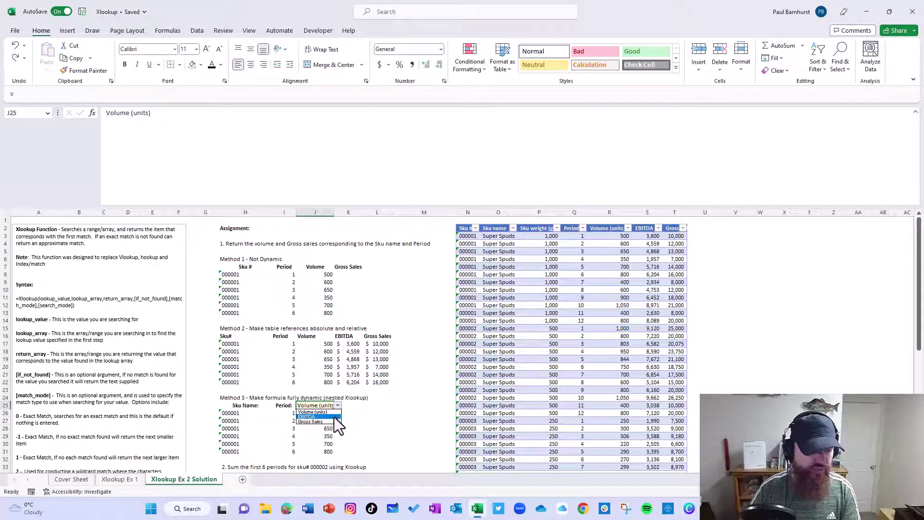
{"action": "left_click", "coordinate": [332, 418]}
{"action": "left_click", "coordinate": [337, 406]}
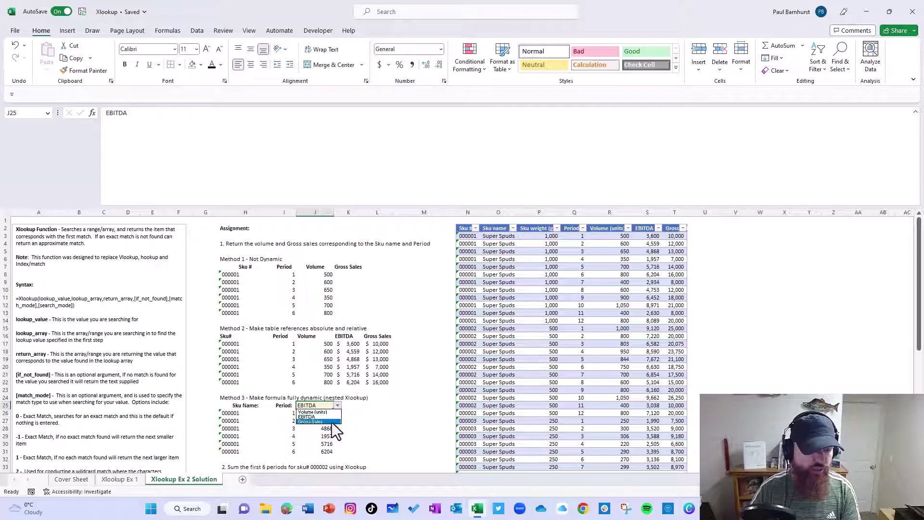
{"action": "left_click", "coordinate": [331, 423]}
{"action": "scroll", "coordinate": [323, 402], "scroll_direction": "down", "scroll_amount": 2}
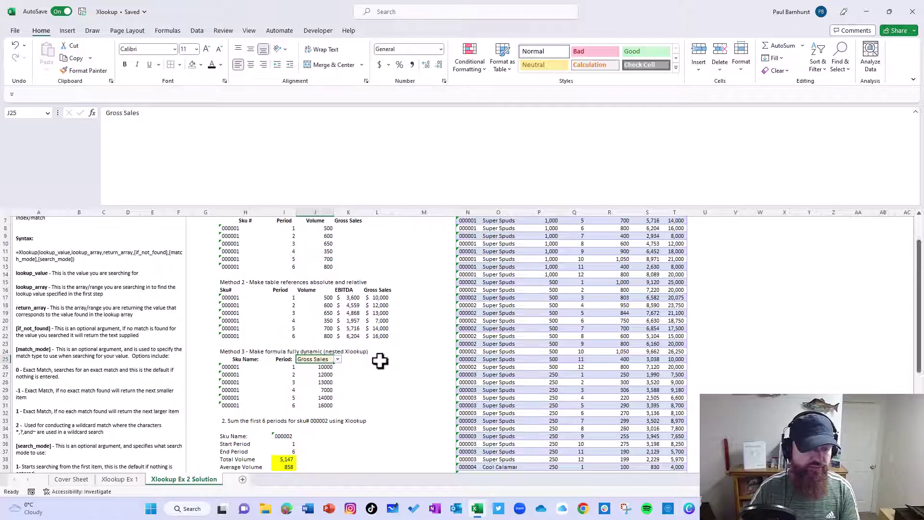
- Test the J25 header choice by reselecting Gross Sales, switching to EBITDA and returning to Gross Sales
{"action": "left_click", "coordinate": [338, 359]}
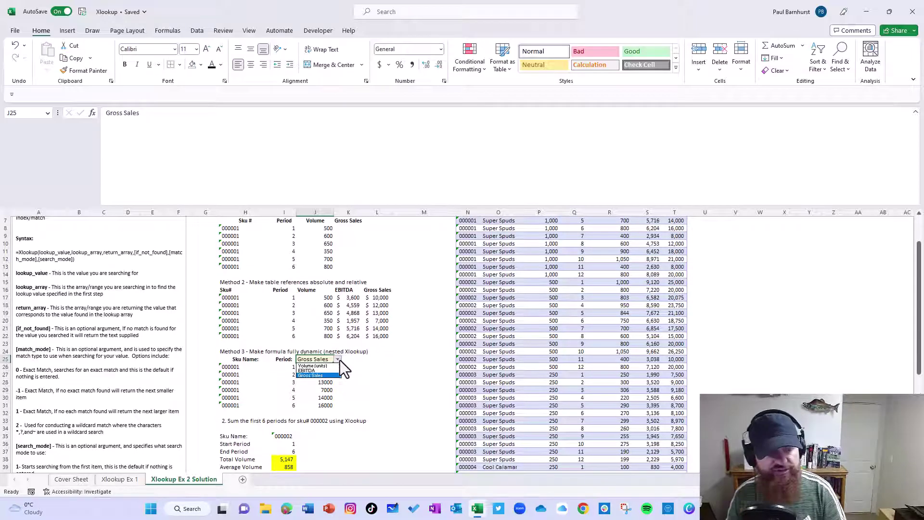
{"action": "left_click", "coordinate": [329, 375]}
{"action": "scroll", "coordinate": [346, 416], "scroll_direction": "up", "scroll_amount": 2}
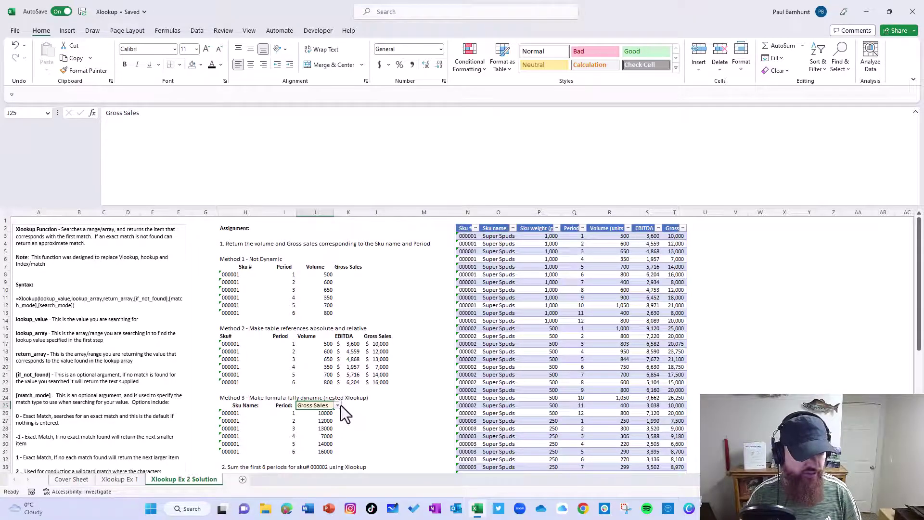
{"action": "left_click", "coordinate": [331, 417]}
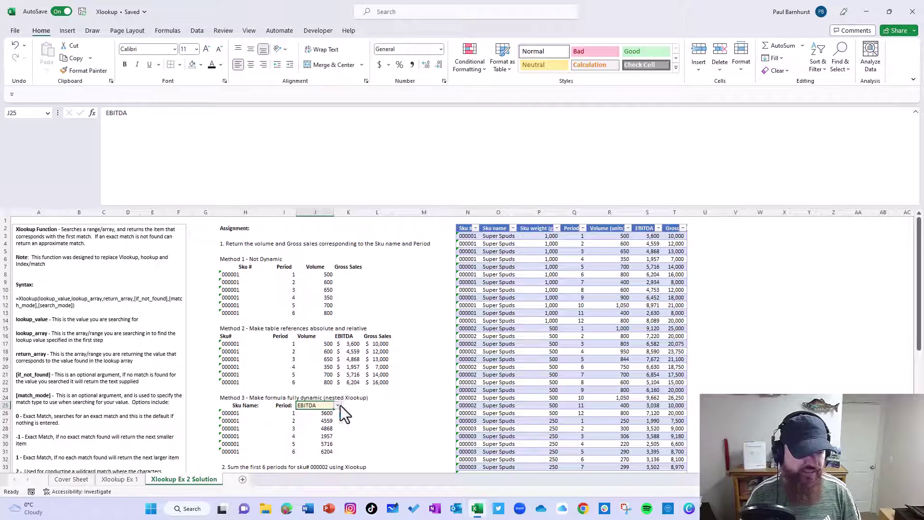
{"action": "left_click", "coordinate": [339, 405]}
{"action": "left_click", "coordinate": [330, 428]}
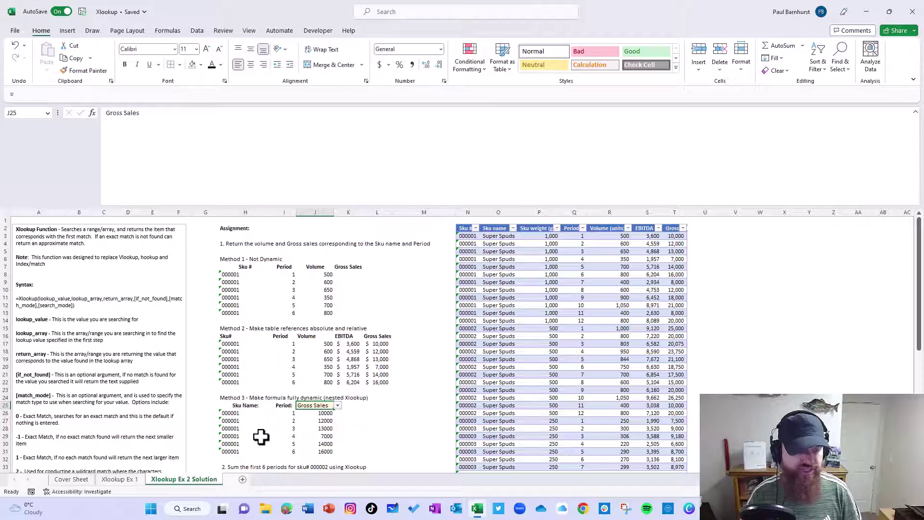
- Set the first Method 3 row to period 5 in I26 and Sku 000002 in H26
{"action": "left_click", "coordinate": [279, 412]}
{"action": "type", "text": "5"}
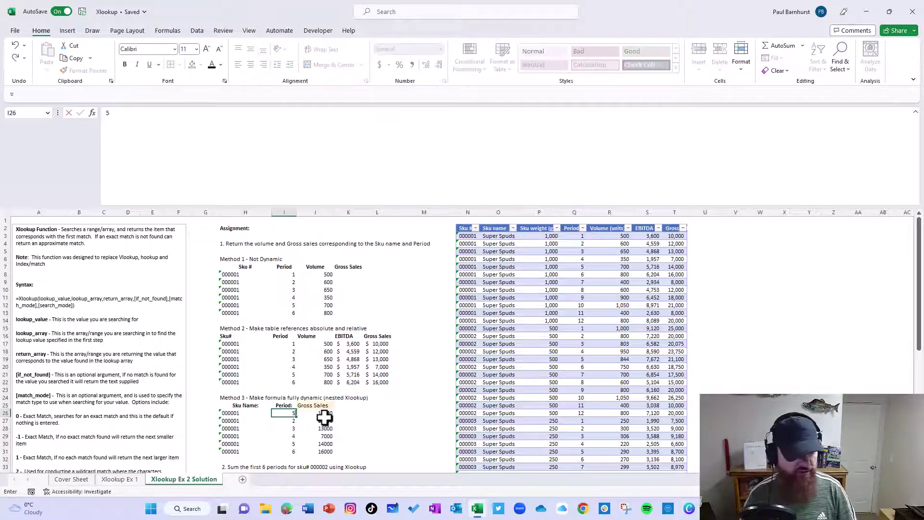
{"action": "key", "text": "Return"}
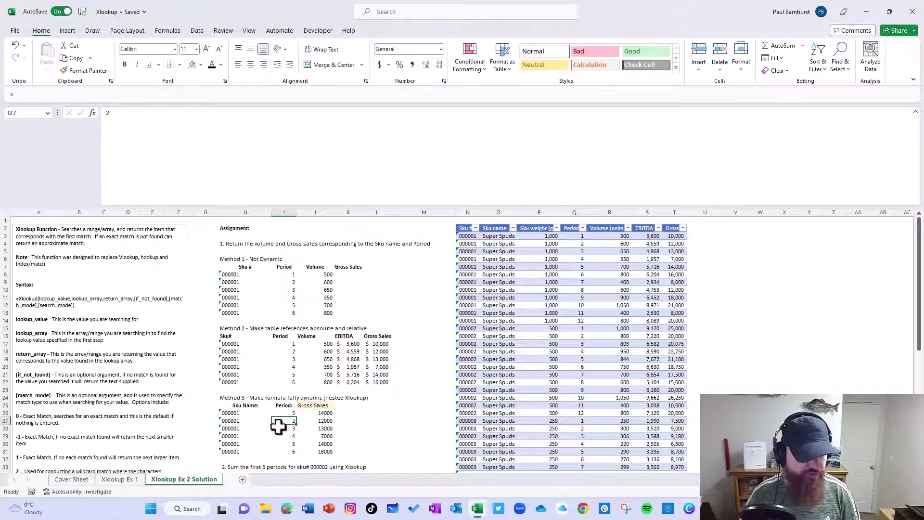
{"action": "left_click", "coordinate": [227, 413]}
{"action": "left_click", "coordinate": [160, 111]}
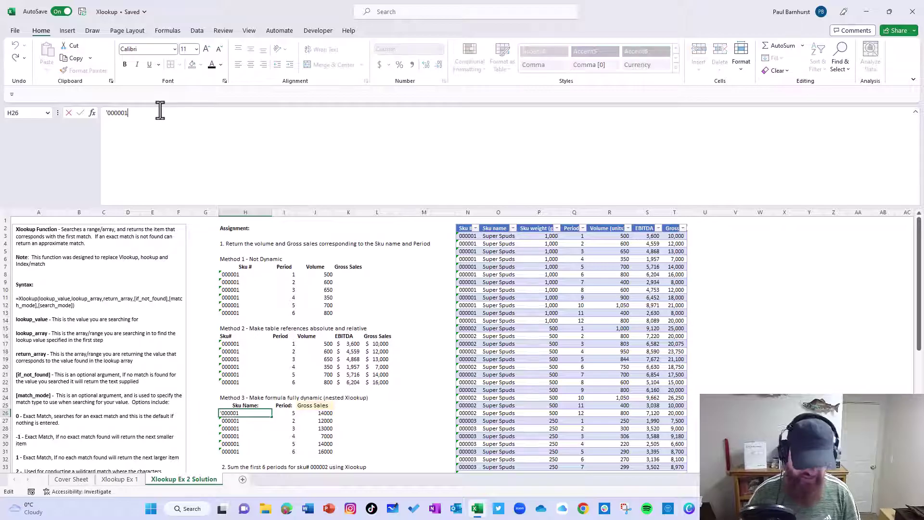
{"action": "type", "text": "2"}
{"action": "key", "text": "Return"}
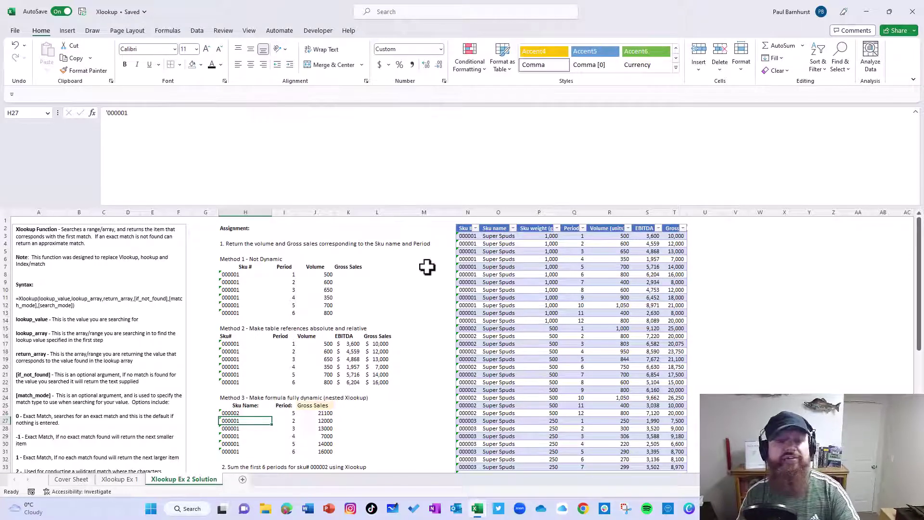
- Shrink the formula display and review the section 2 inputs and Total Volume formula in I35:I38
{"action": "left_click", "coordinate": [393, 206]}
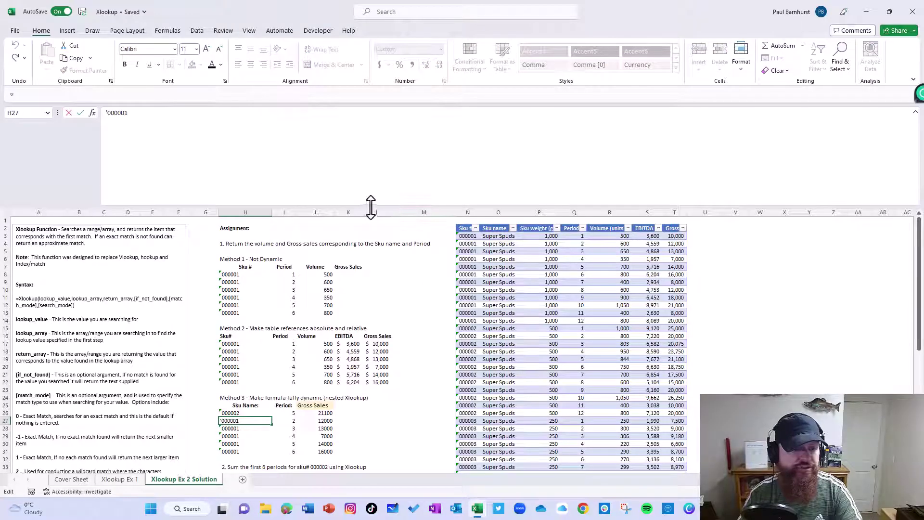
{"action": "left_click_drag", "start_coordinate": [369, 206], "coordinate": [361, 91]}
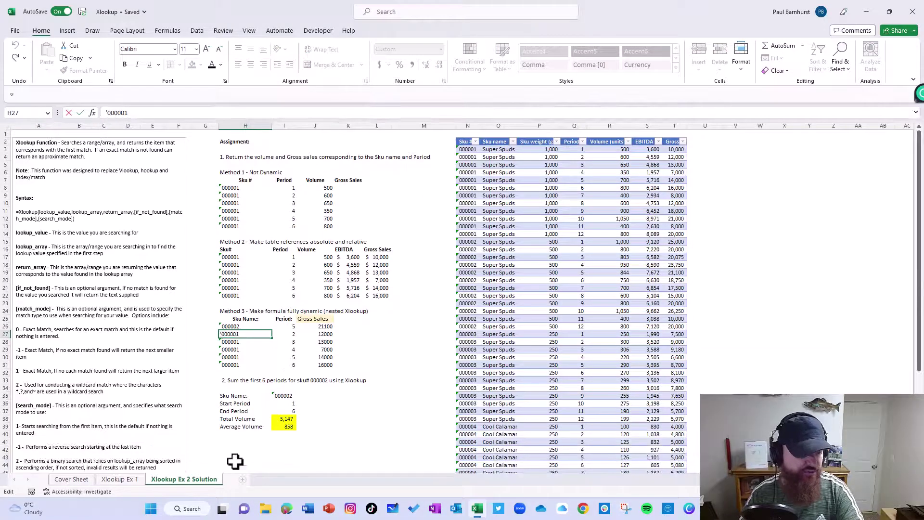
{"action": "left_click", "coordinate": [344, 423]}
{"action": "left_click", "coordinate": [283, 419]}
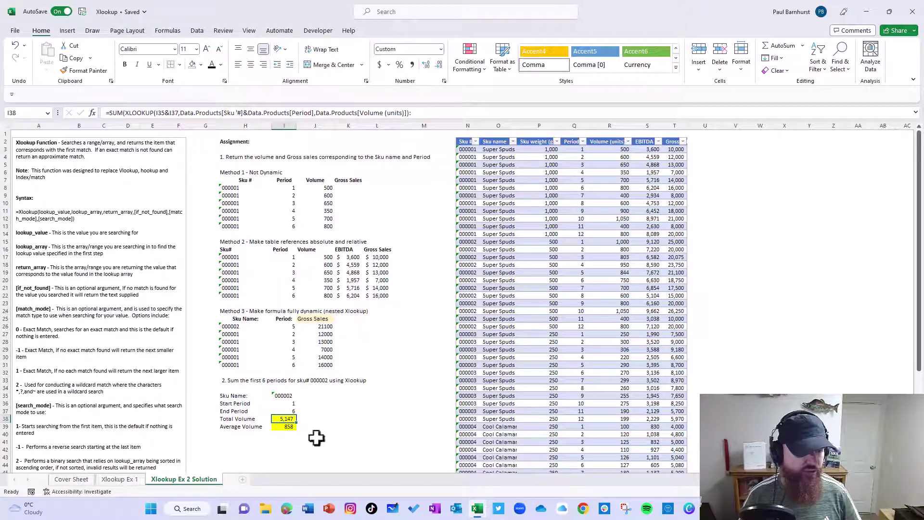
{"action": "left_click", "coordinate": [285, 395]}
{"action": "left_click", "coordinate": [294, 403]}
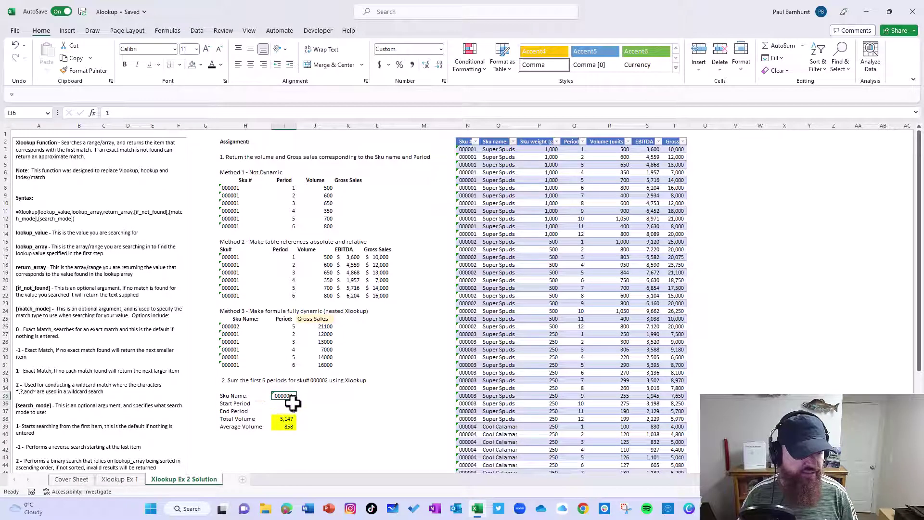
{"action": "left_click", "coordinate": [293, 411]}
{"action": "left_click", "coordinate": [294, 420]}
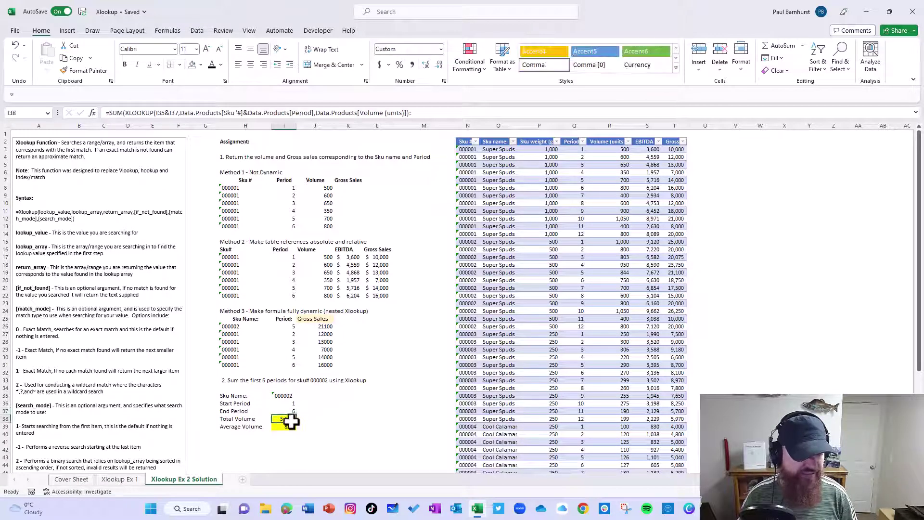
- Filter the data table to Sku # 000002 and select its Volume (units) values for periods 1 to 6 to check their sum
{"action": "left_click", "coordinate": [474, 141]}
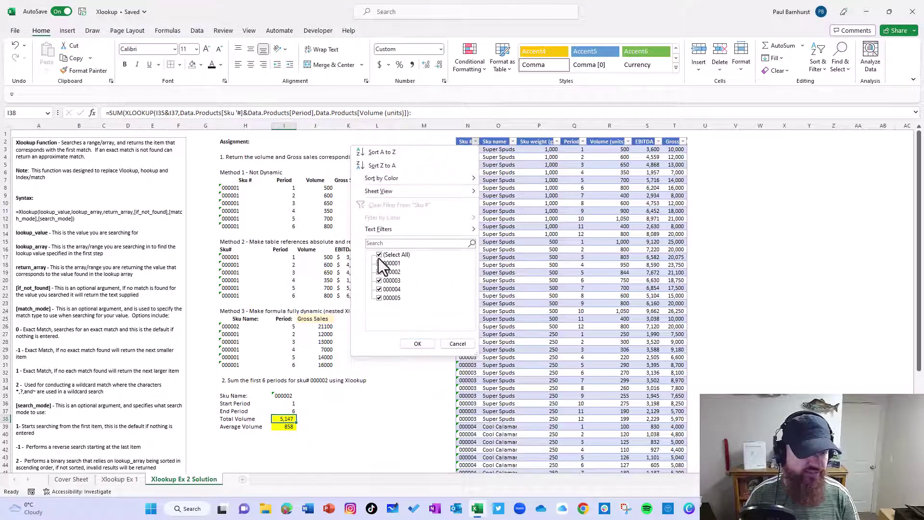
{"action": "left_click", "coordinate": [378, 271]}
{"action": "left_click", "coordinate": [417, 343]}
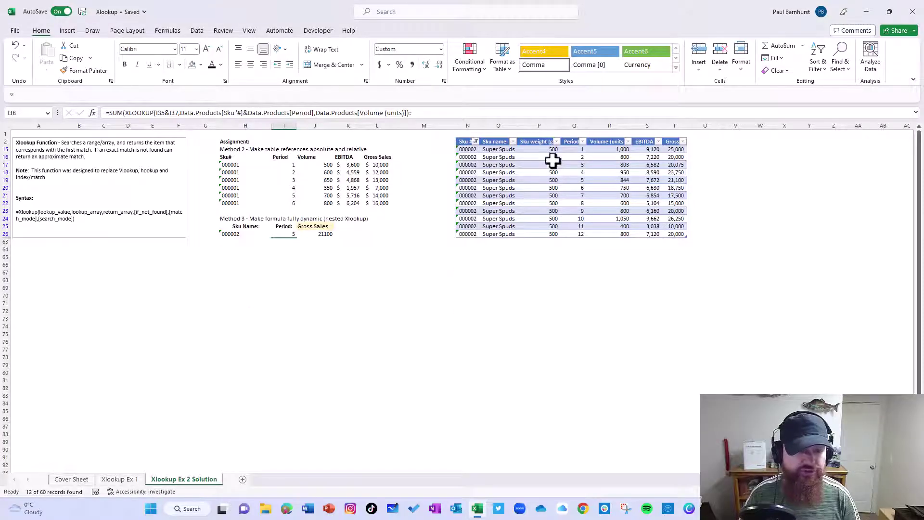
{"action": "left_click_drag", "start_coordinate": [619, 149], "coordinate": [618, 187]}
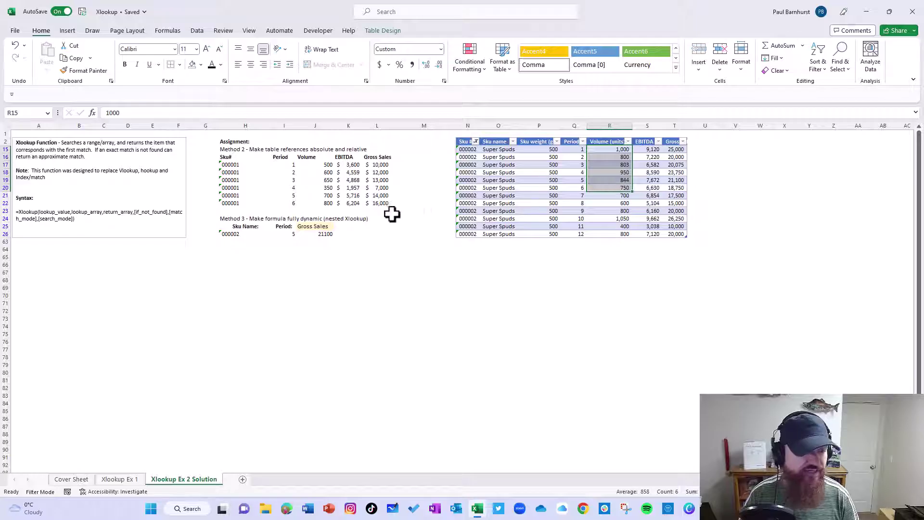
{"action": "left_click", "coordinate": [302, 265]}
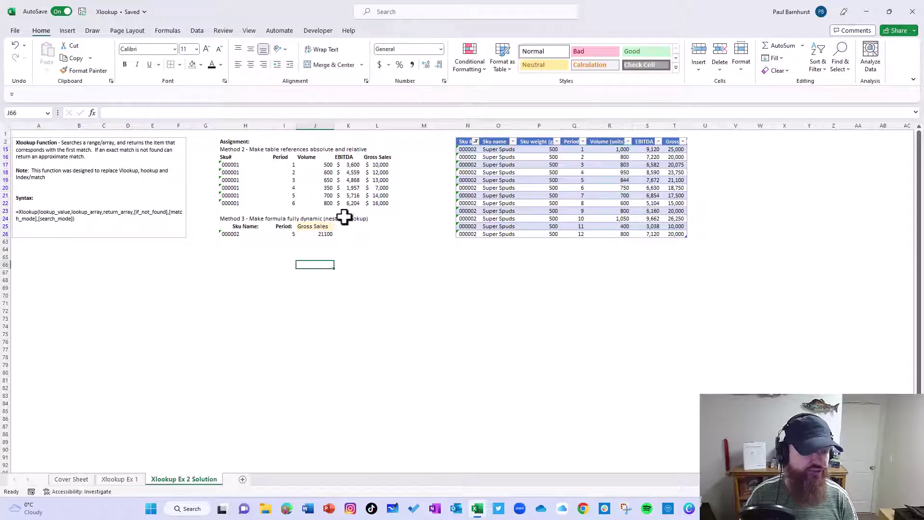
- Restore all Sku # values in the data table's filter
{"action": "left_click", "coordinate": [475, 141]}
{"action": "left_click", "coordinate": [379, 254]}
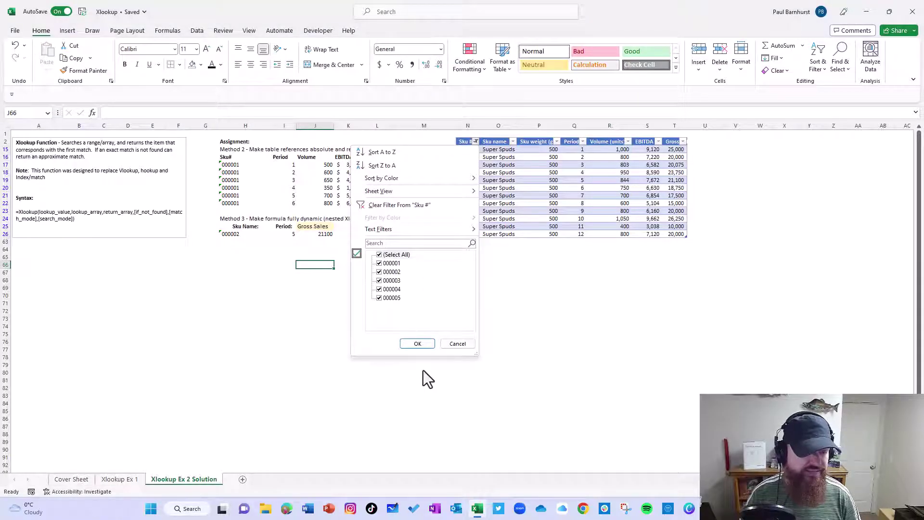
{"action": "left_click", "coordinate": [417, 343]}
- Show the full Total Volume formula in I38 and examine how SUM joins the two XLOOKUPs into a range
{"action": "left_click", "coordinate": [291, 418]}
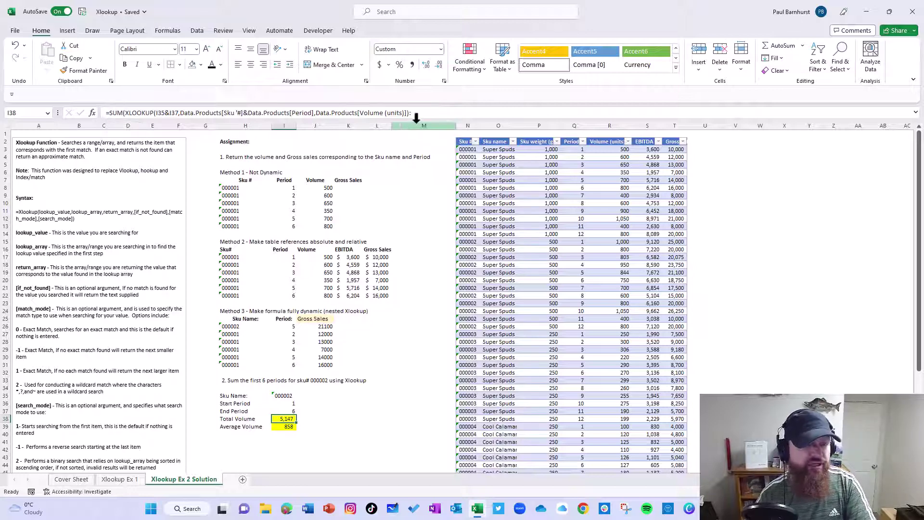
{"action": "left_click_drag", "start_coordinate": [414, 119], "coordinate": [411, 194]}
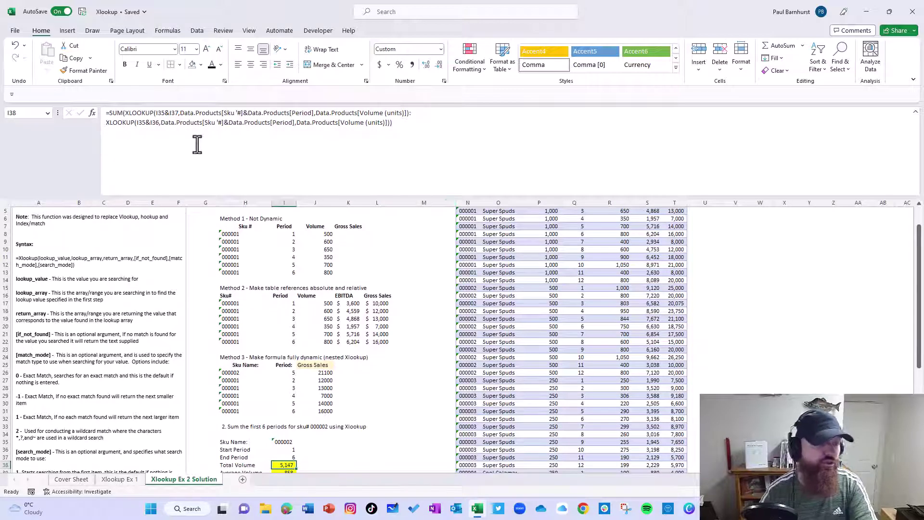
{"action": "left_click", "coordinate": [158, 112]}
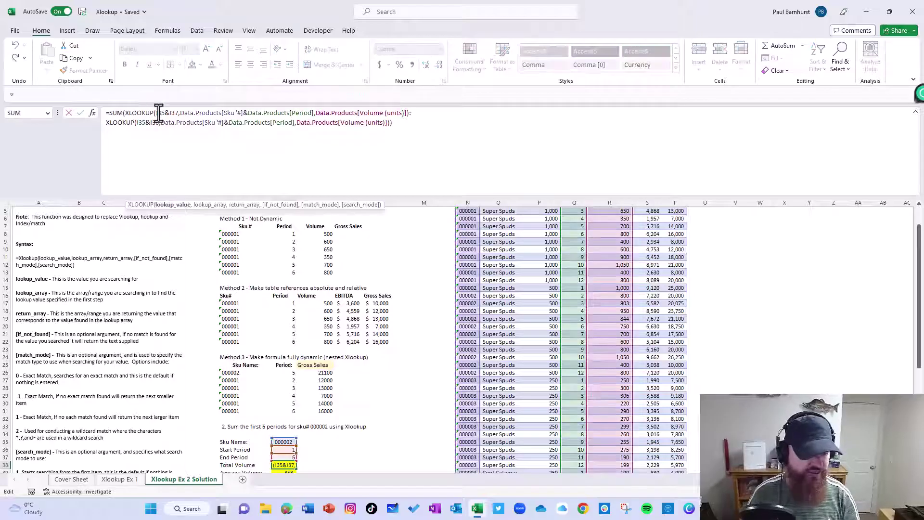
{"action": "left_click", "coordinate": [423, 118]}
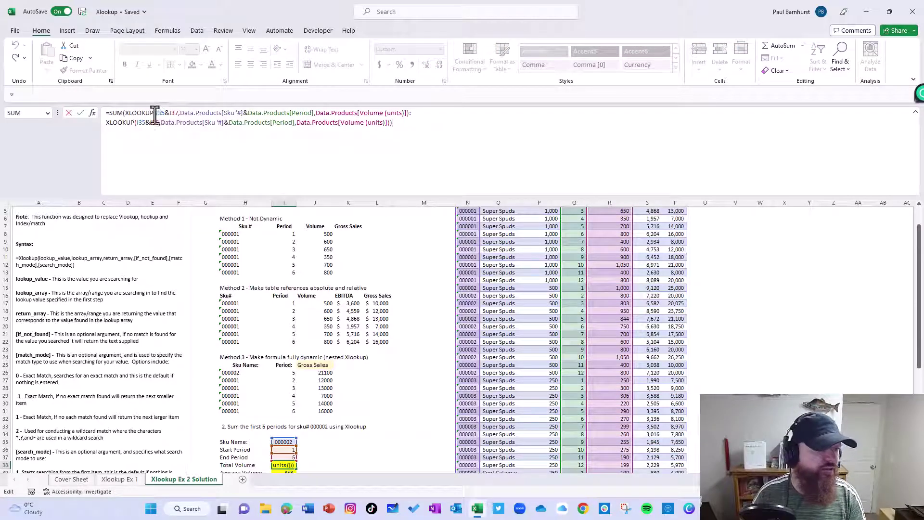
{"action": "scroll", "coordinate": [282, 410], "scroll_direction": "down", "scroll_amount": 2}
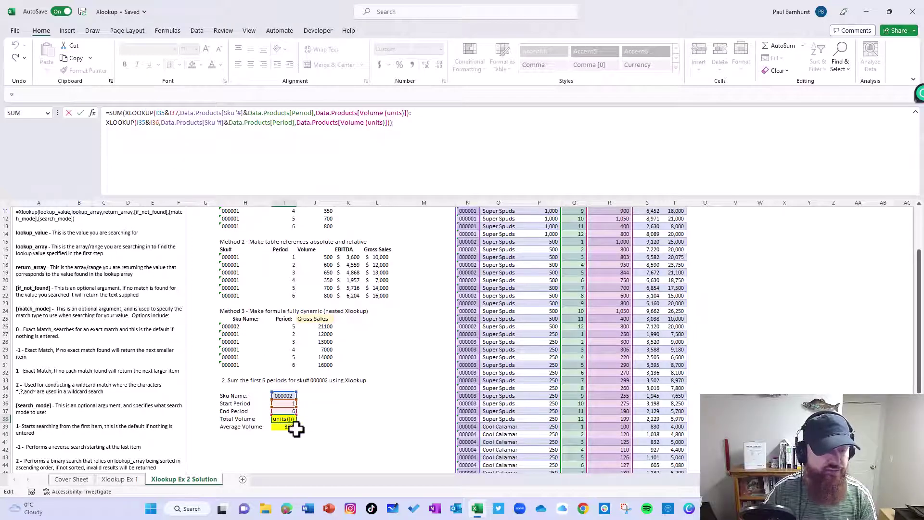
{"action": "key", "text": "ctrl+Return"}
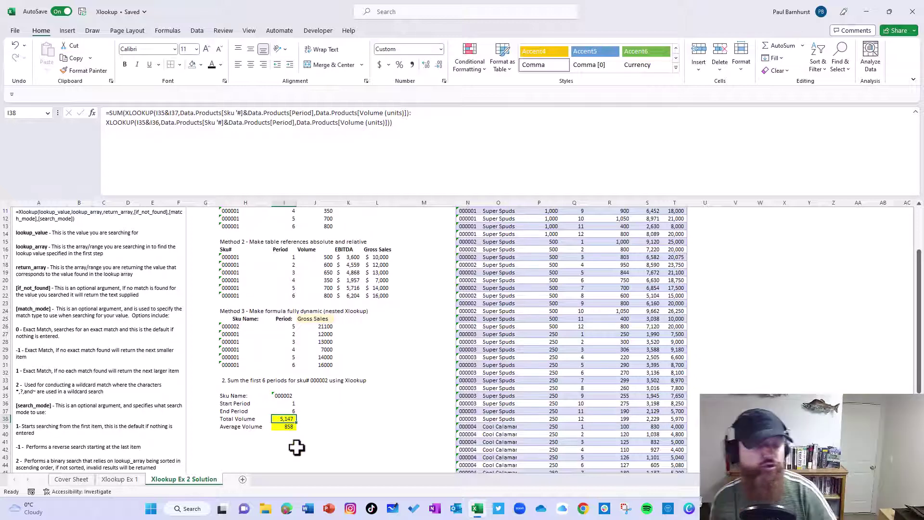
- Test the Total Volume formula by setting the End Period in I37 to 9, and again to 12
{"action": "left_click", "coordinate": [284, 409]}
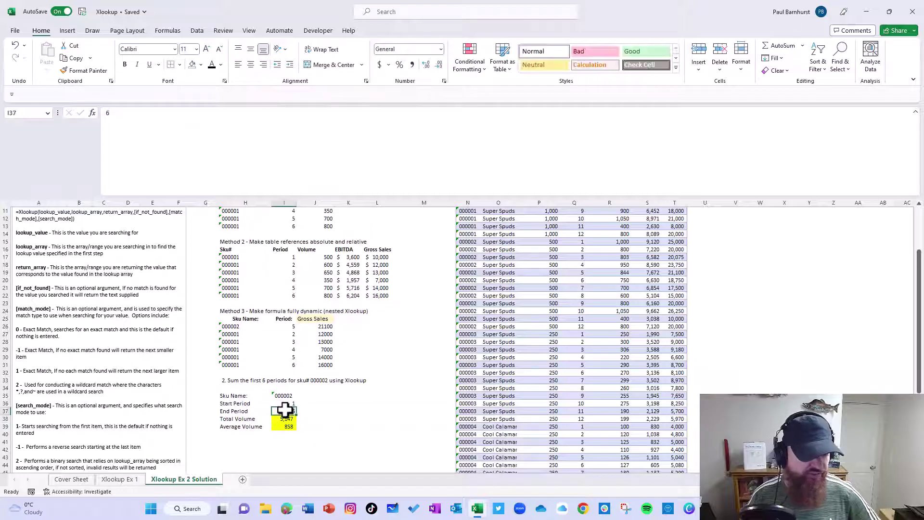
{"action": "type", "text": "9"}
{"action": "key", "text": "Return"}
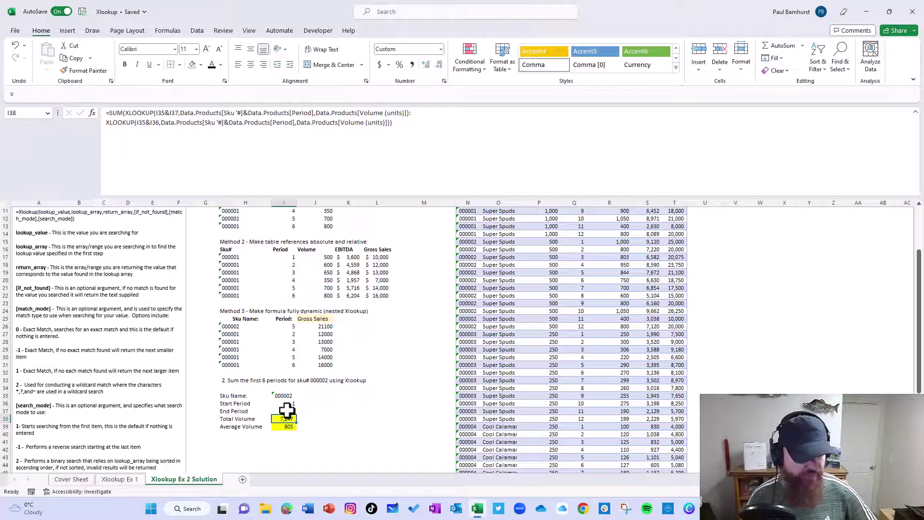
{"action": "left_click", "coordinate": [285, 410]}
{"action": "type", "text": "12"}
{"action": "key", "text": "Return"}
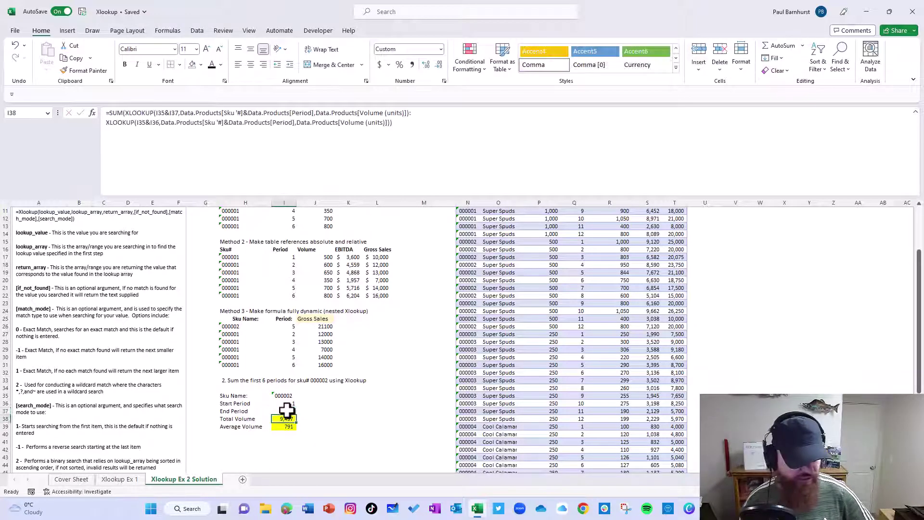
- Set the End Period in I37 to 1 and compare the total with Sku 000002's period 1 volume in the table
{"action": "left_click", "coordinate": [285, 410]}
{"action": "type", "text": "1"}
{"action": "key", "text": "Return"}
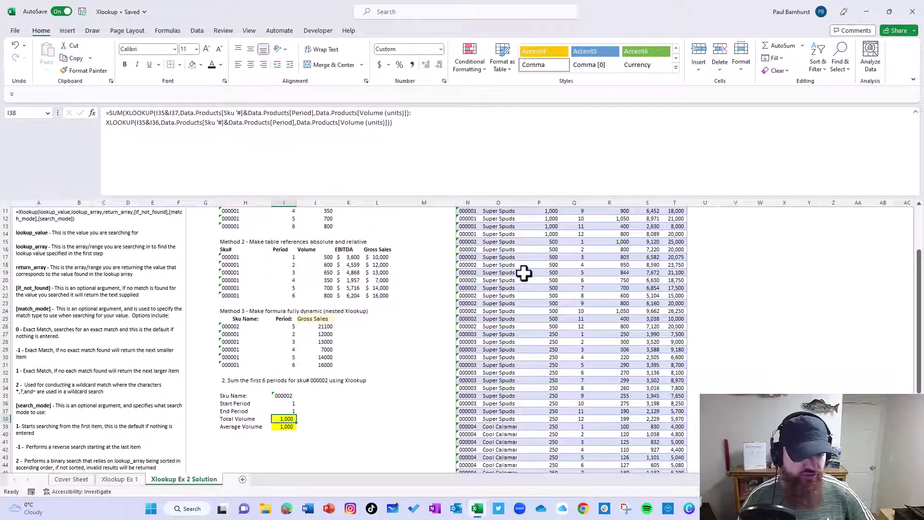
{"action": "scroll", "coordinate": [522, 274], "scroll_direction": "up", "scroll_amount": 1}
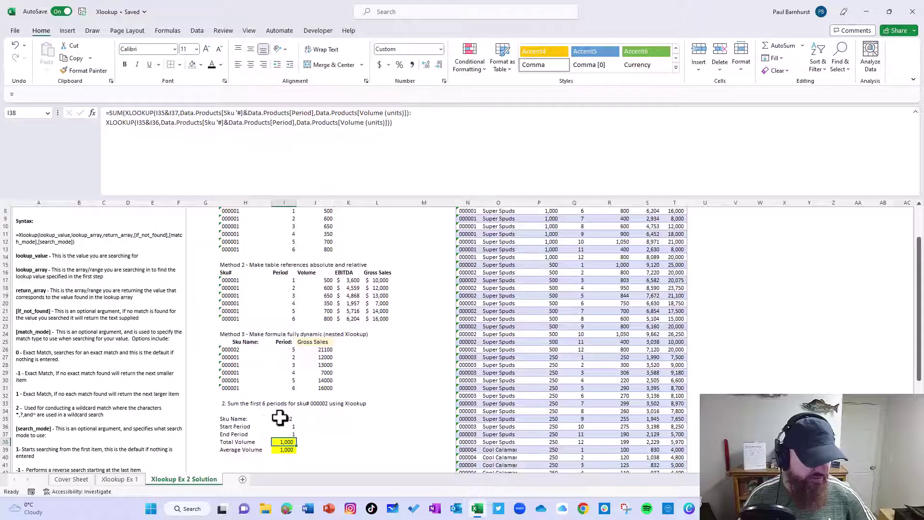
{"action": "left_click", "coordinate": [279, 418]}
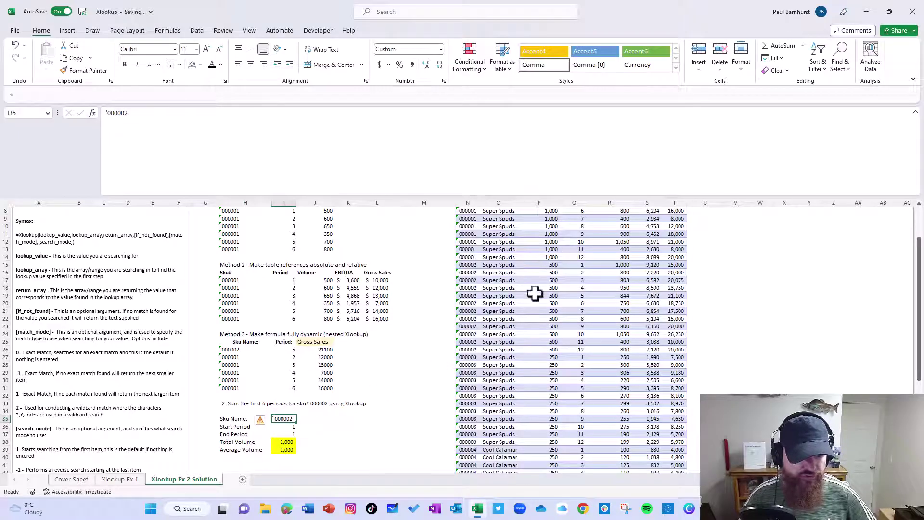
{"action": "left_click", "coordinate": [621, 264]}
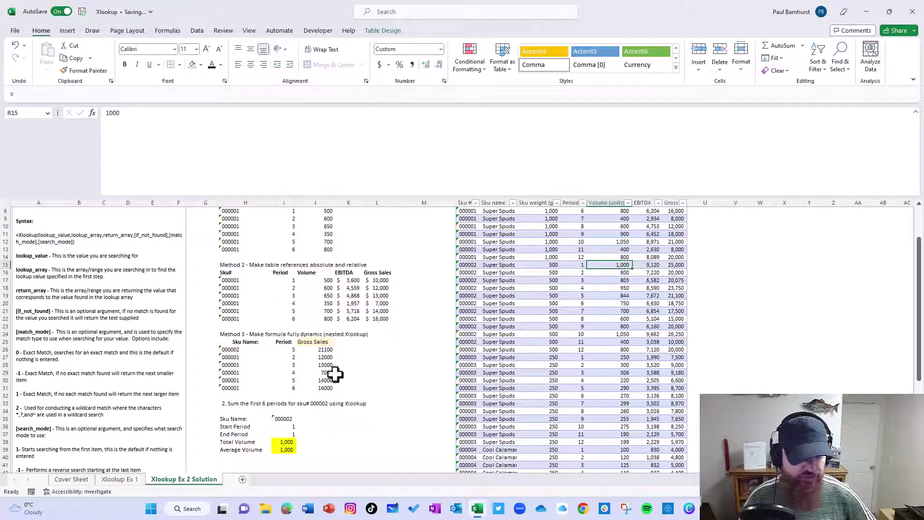
{"action": "left_click", "coordinate": [286, 418]}
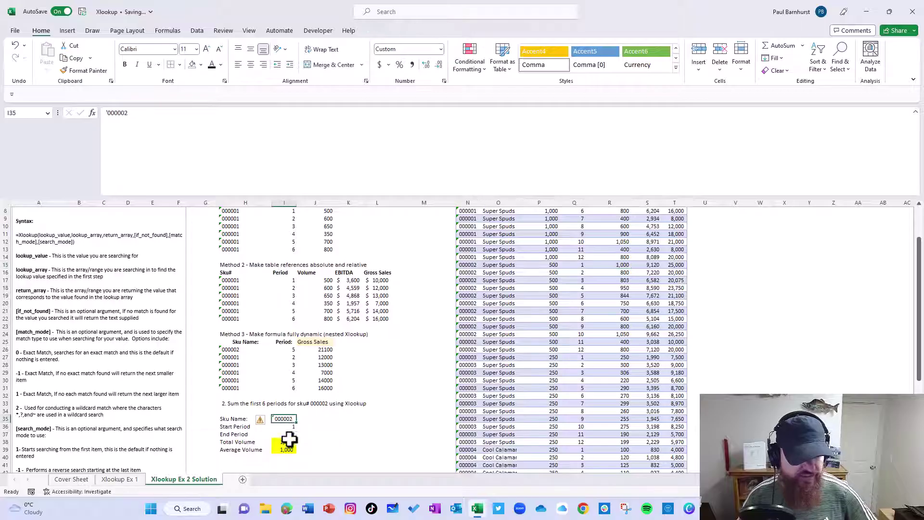